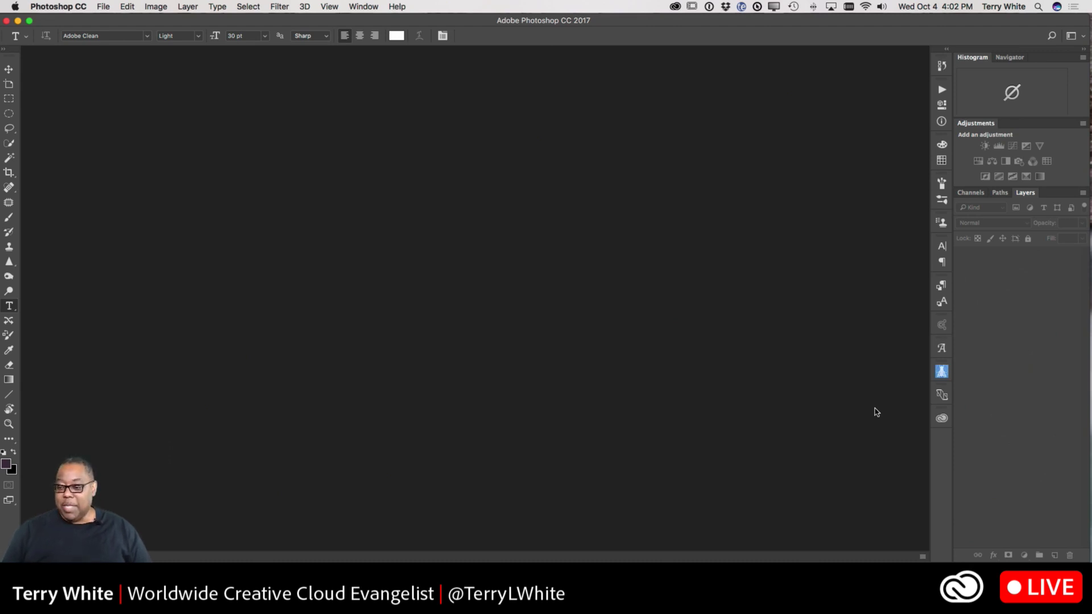
Show the Libraries panel and browse the Adobe Live library's forest photos and profile portrait
{"action": "left_click", "coordinate": [942, 419]}
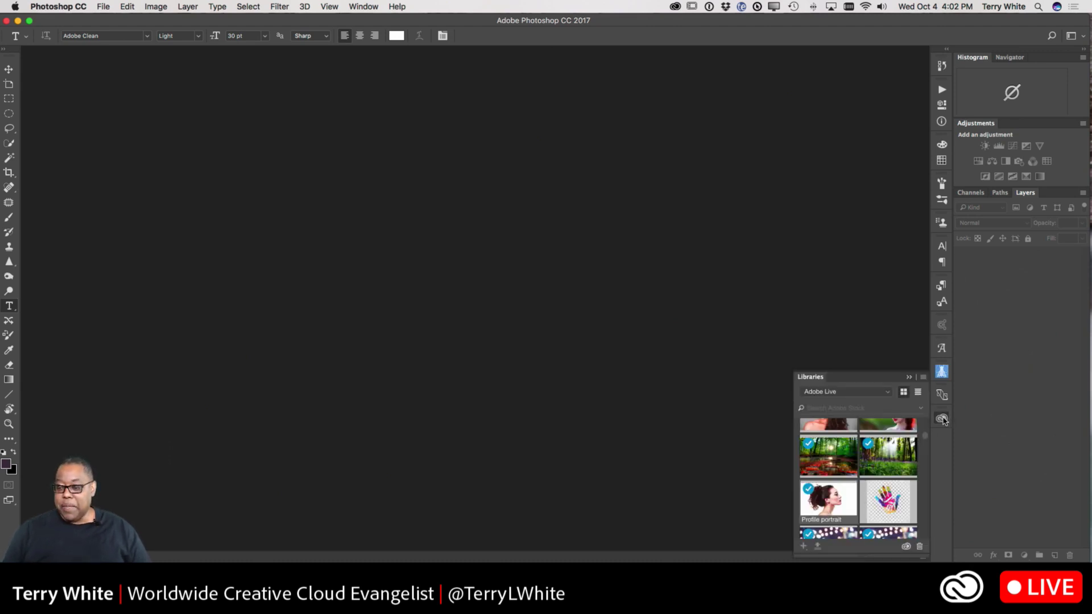
{"action": "scroll", "coordinate": [896, 470], "scroll_direction": "up", "scroll_amount": 5}
{"action": "scroll", "coordinate": [896, 470], "scroll_direction": "down", "scroll_amount": 2}
{"action": "scroll", "coordinate": [842, 529], "scroll_direction": "down", "scroll_amount": 5}
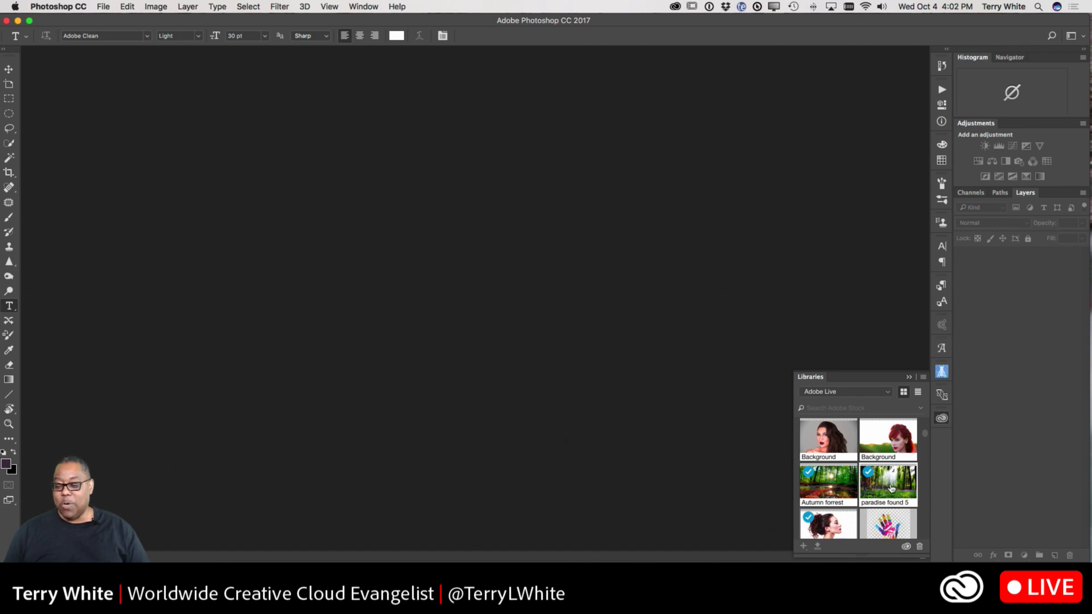
{"action": "mouse_move", "coordinate": [893, 488]}
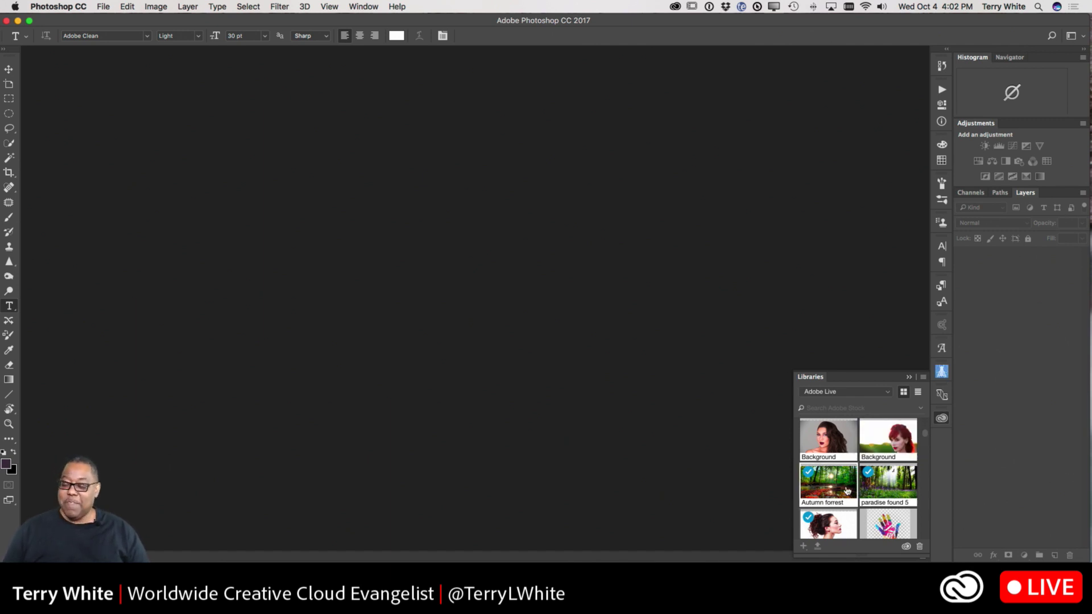
{"action": "mouse_move", "coordinate": [840, 489]}
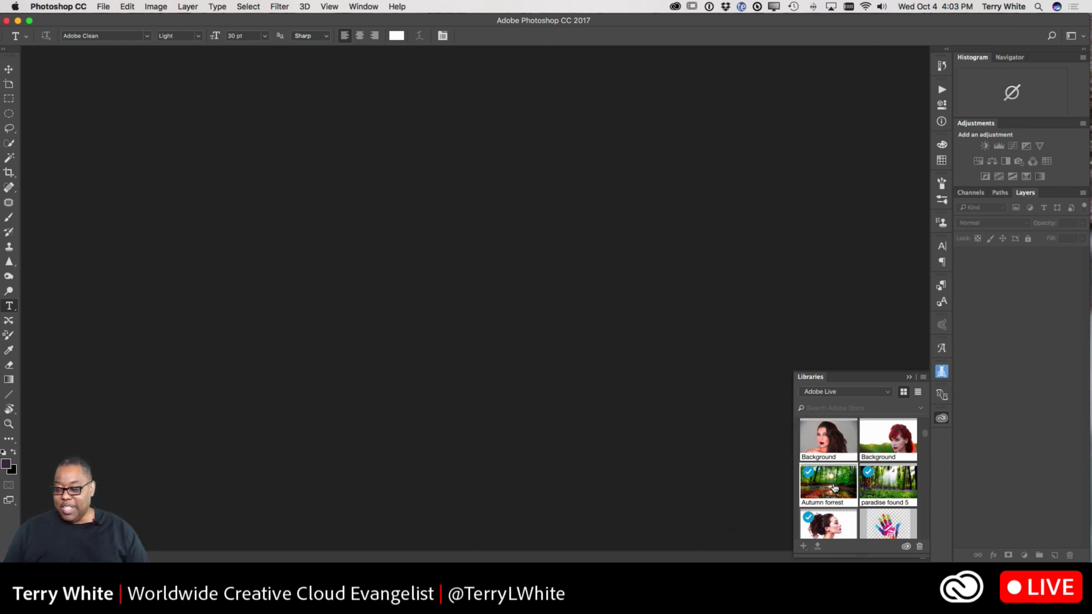
{"action": "double_click", "coordinate": [887, 482]}
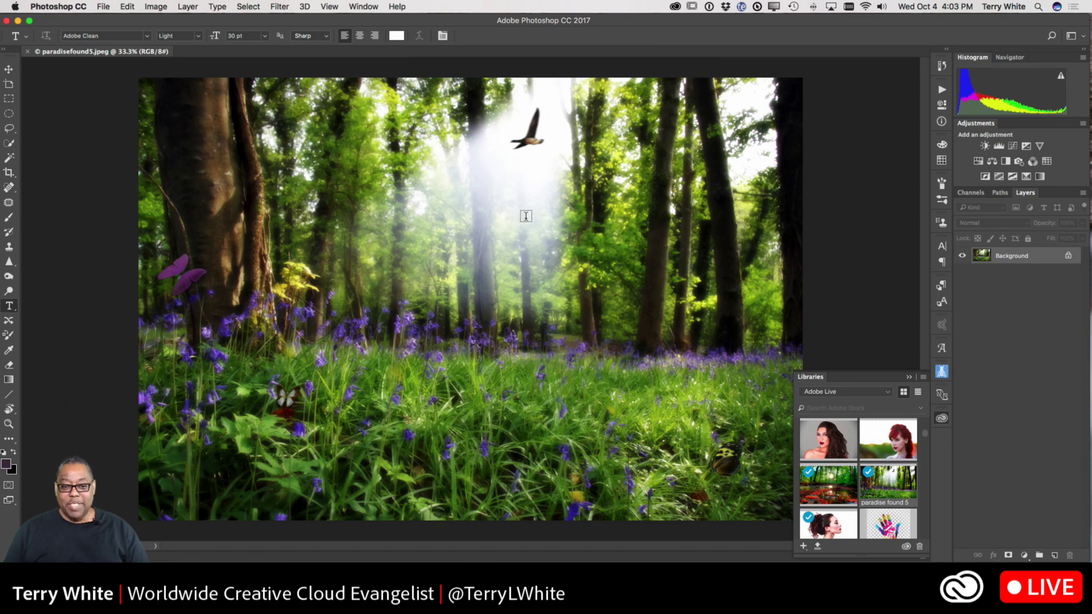
{"action": "left_click", "coordinate": [8, 69]}
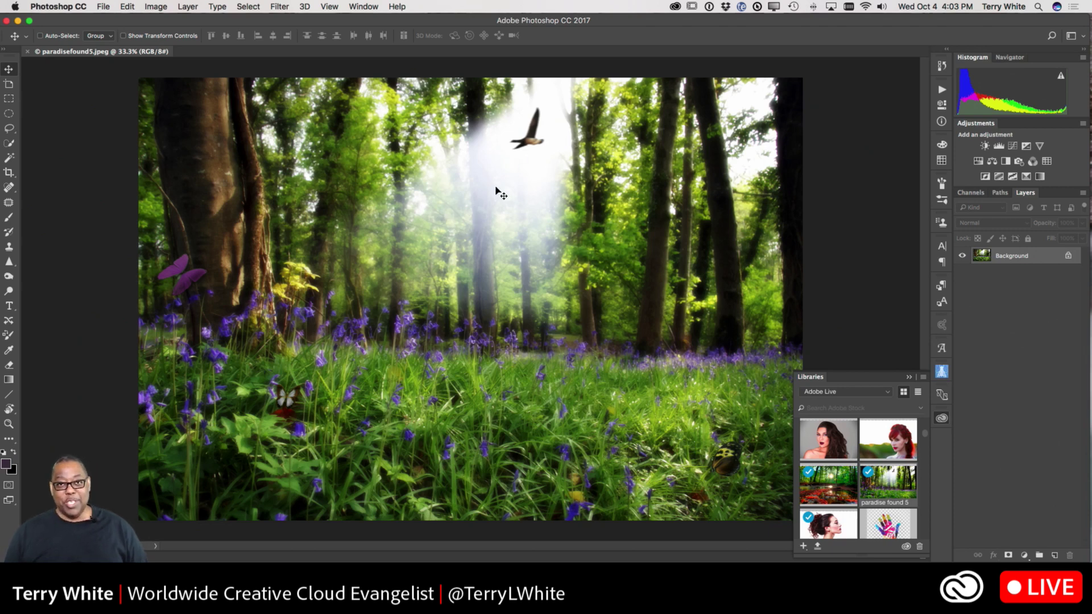
{"action": "key", "text": "super+w"}
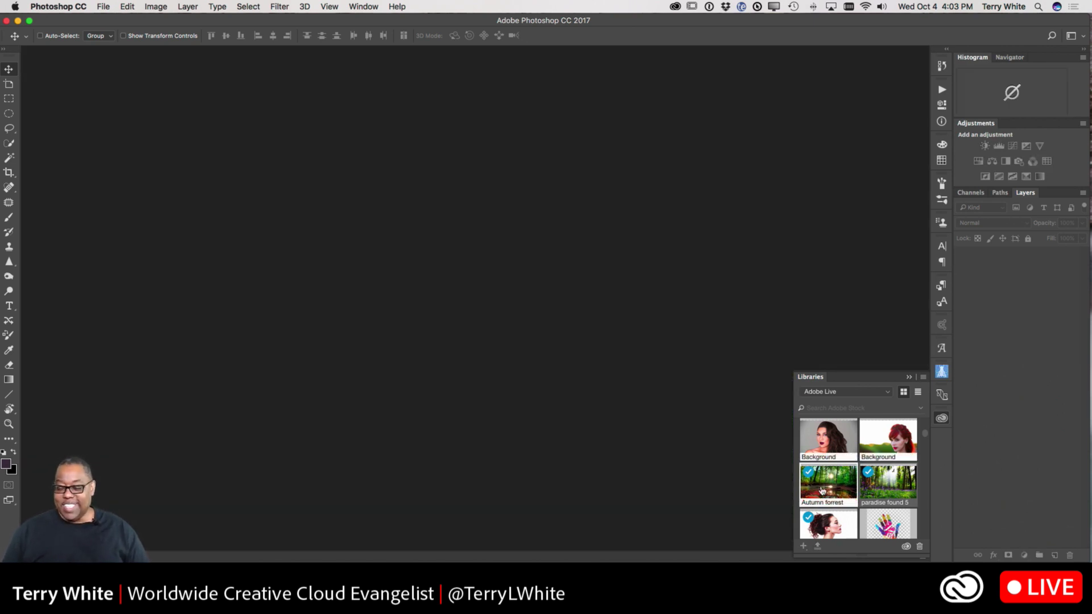
Open the Autumn forrest photo as a document and place the Profile portrait image onto it
{"action": "left_click_drag", "start_coordinate": [825, 487], "coordinate": [564, 409]}
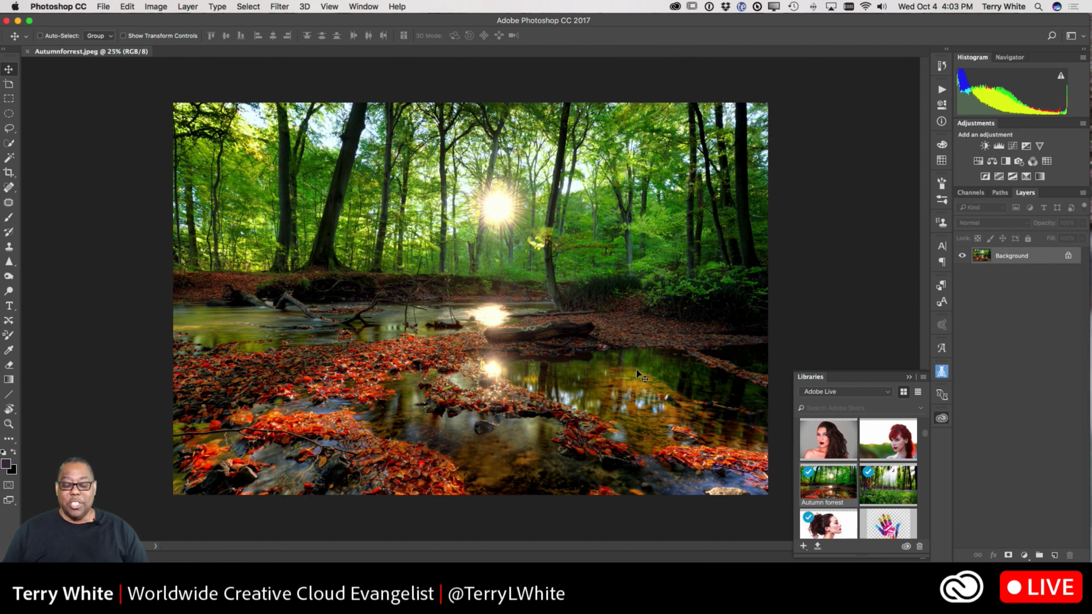
{"action": "scroll", "coordinate": [834, 454], "scroll_direction": "down", "scroll_amount": 2}
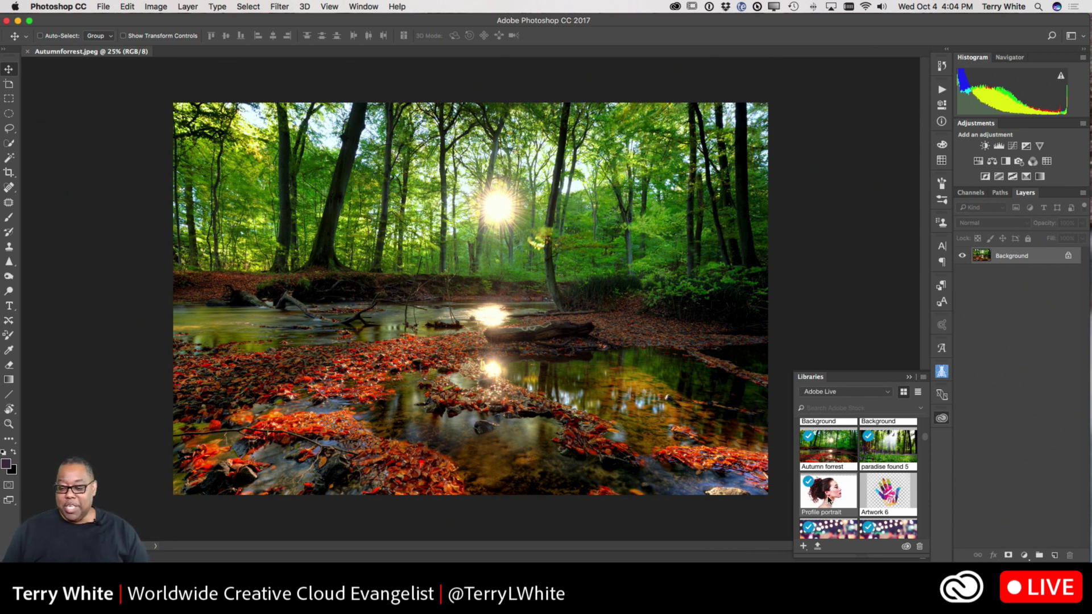
{"action": "left_click_drag", "start_coordinate": [833, 494], "coordinate": [536, 389]}
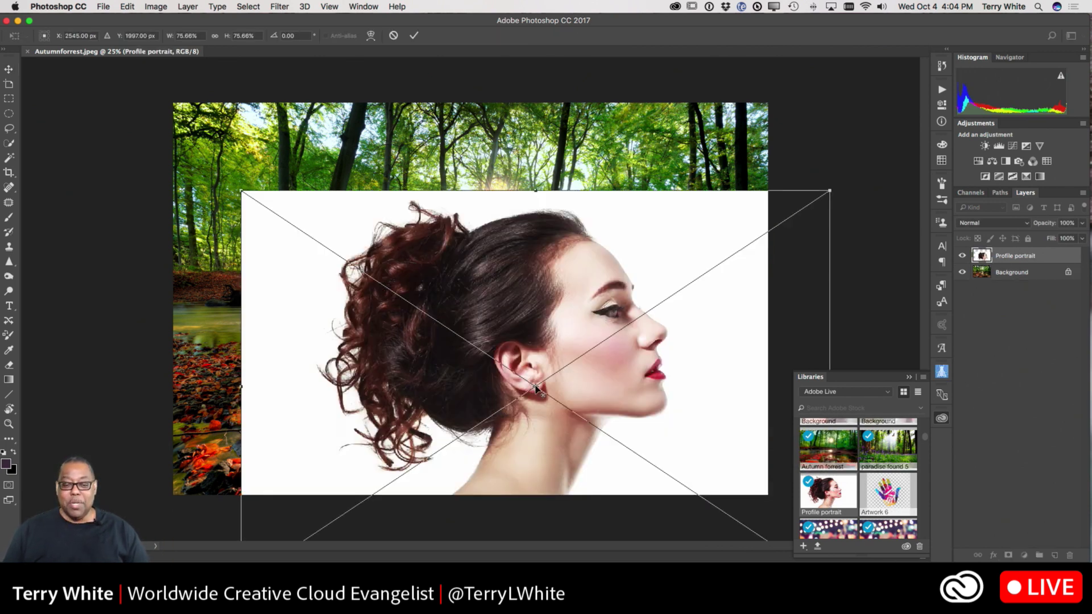
Enlarge the Profile portrait to fill the canvas, flip it horizontally to face left, and commit
{"action": "left_click_drag", "start_coordinate": [637, 418], "coordinate": [570, 333]}
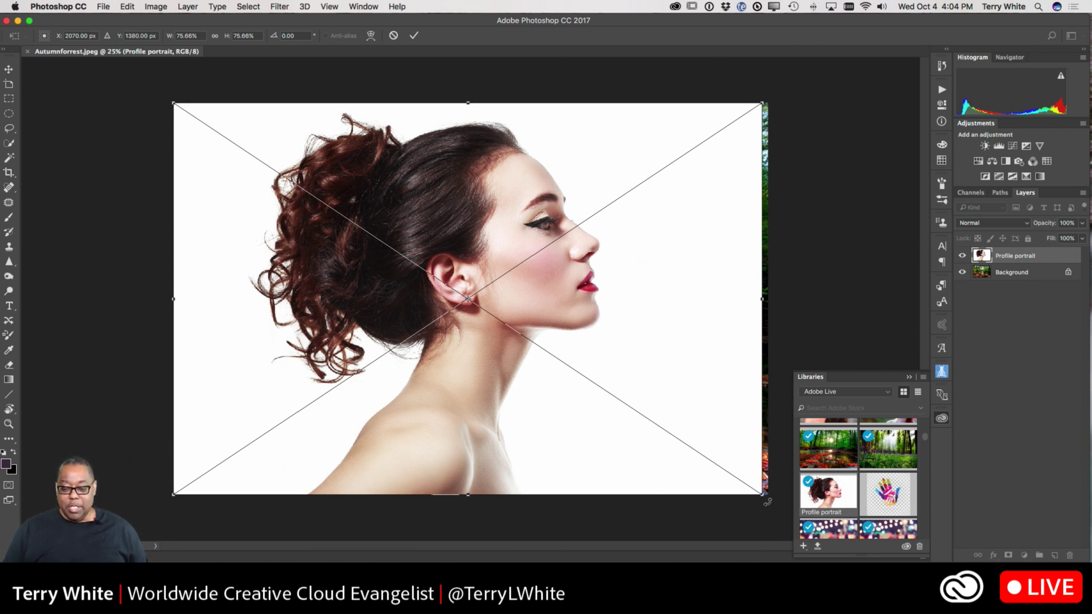
{"action": "left_click_drag", "start_coordinate": [763, 495], "coordinate": [771, 502]}
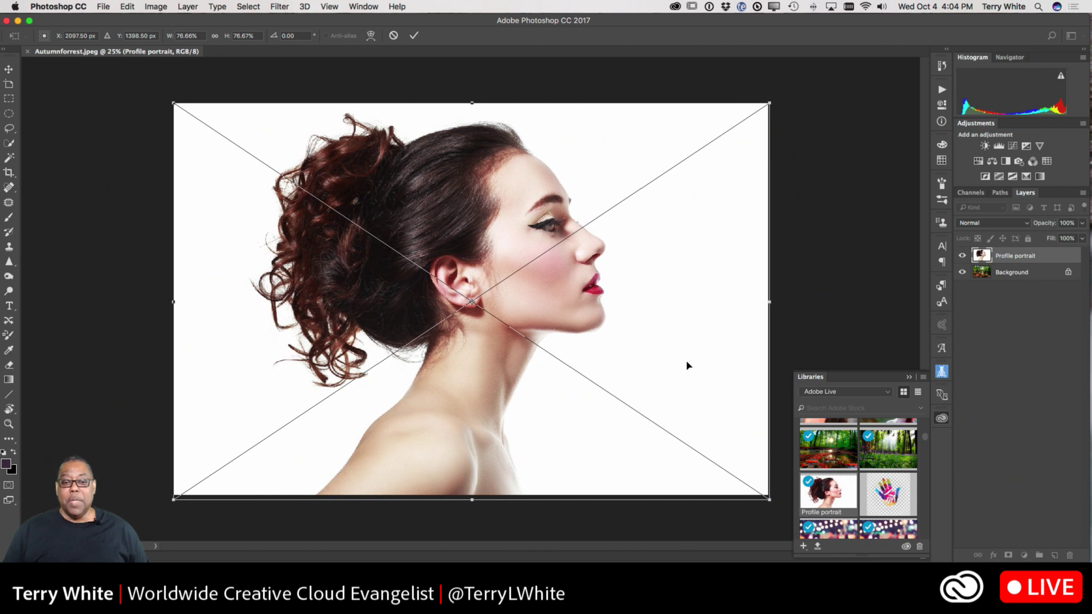
{"action": "right_click", "coordinate": [630, 325]}
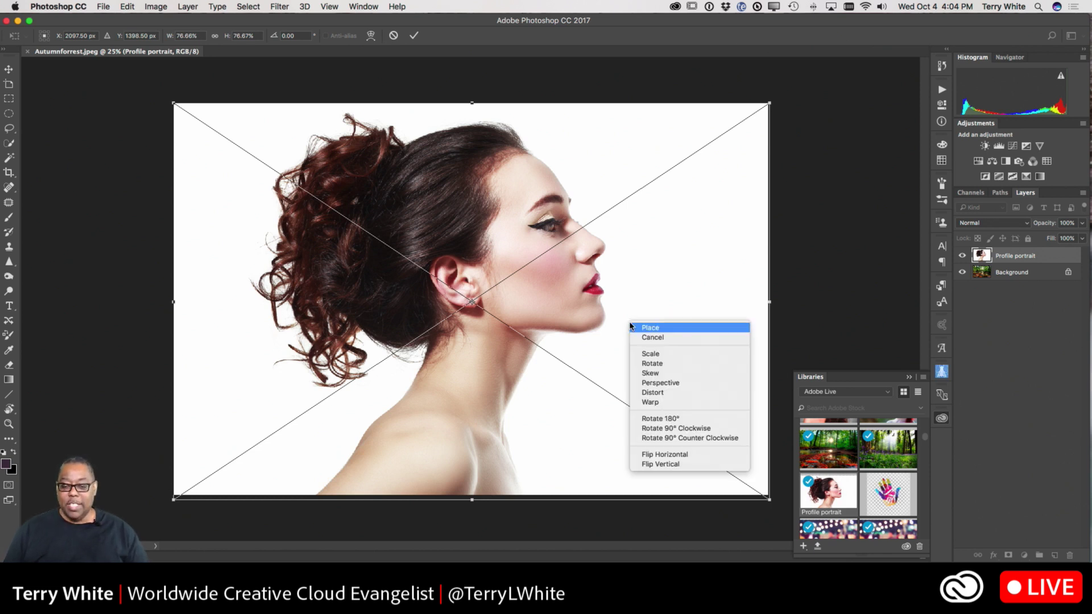
{"action": "left_click", "coordinate": [649, 455]}
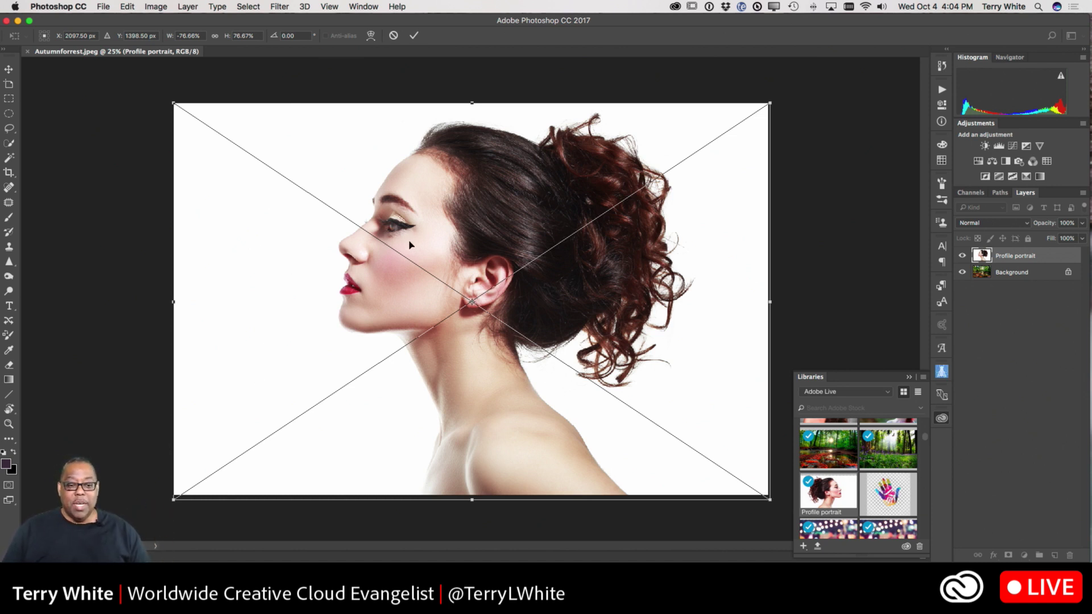
{"action": "left_click", "coordinate": [414, 37]}
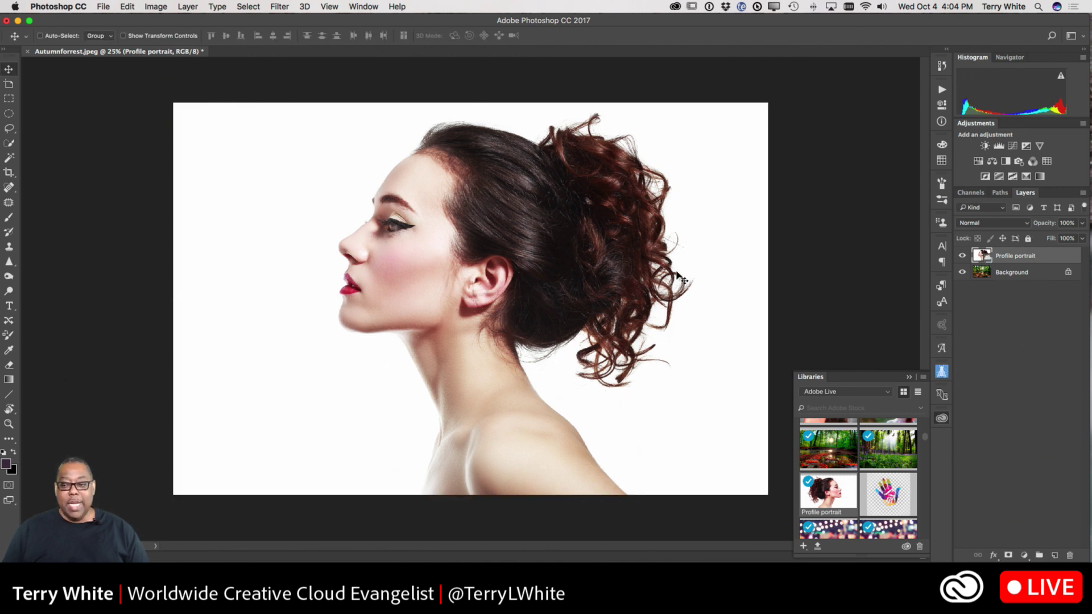
Close the Libraries panel, duplicate the Profile portrait layer, hide the copy, and reselect the original
{"action": "left_click", "coordinate": [909, 378]}
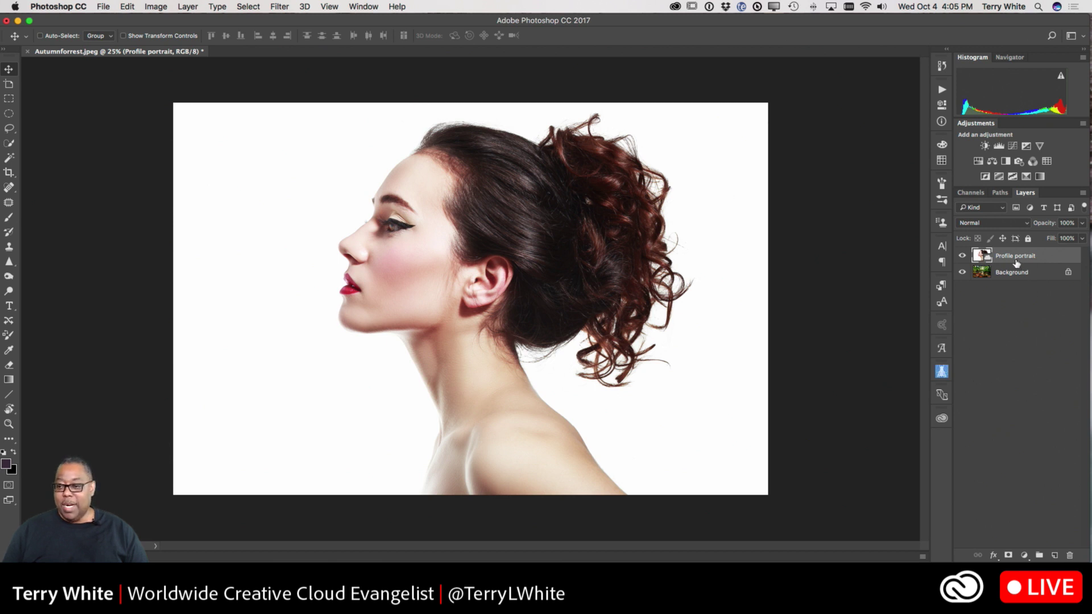
{"action": "left_click_drag", "start_coordinate": [1016, 261], "coordinate": [1055, 556]}
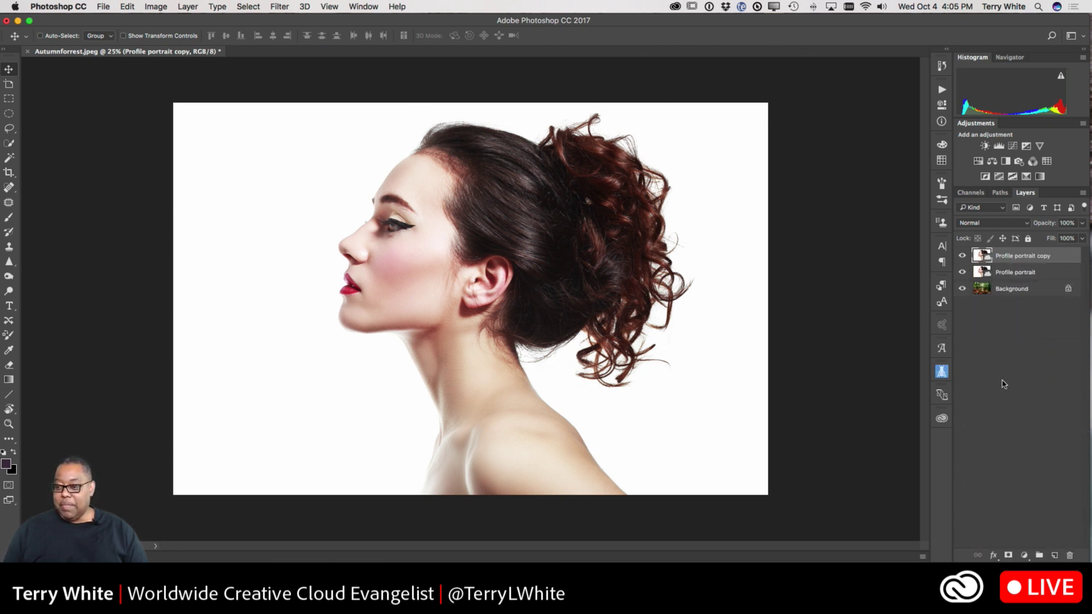
{"action": "left_click", "coordinate": [962, 255]}
{"action": "left_click", "coordinate": [1012, 274]}
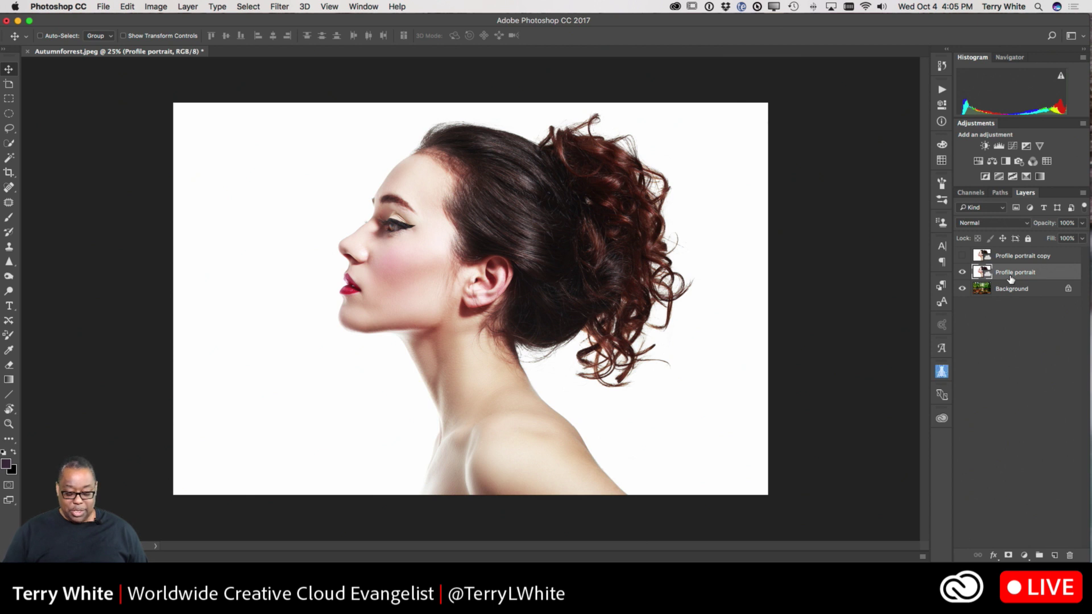
{"action": "key", "text": "super"}
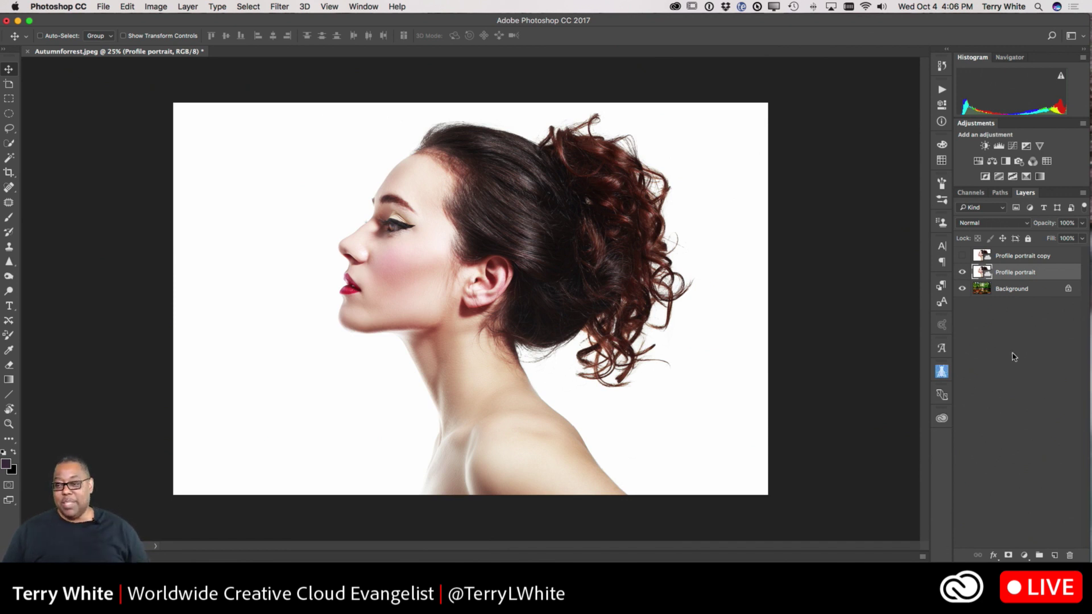
Try Lighten, Vivid Light, Soft Light and Darken blend modes on the Profile portrait layer
{"action": "left_click", "coordinate": [1001, 223]}
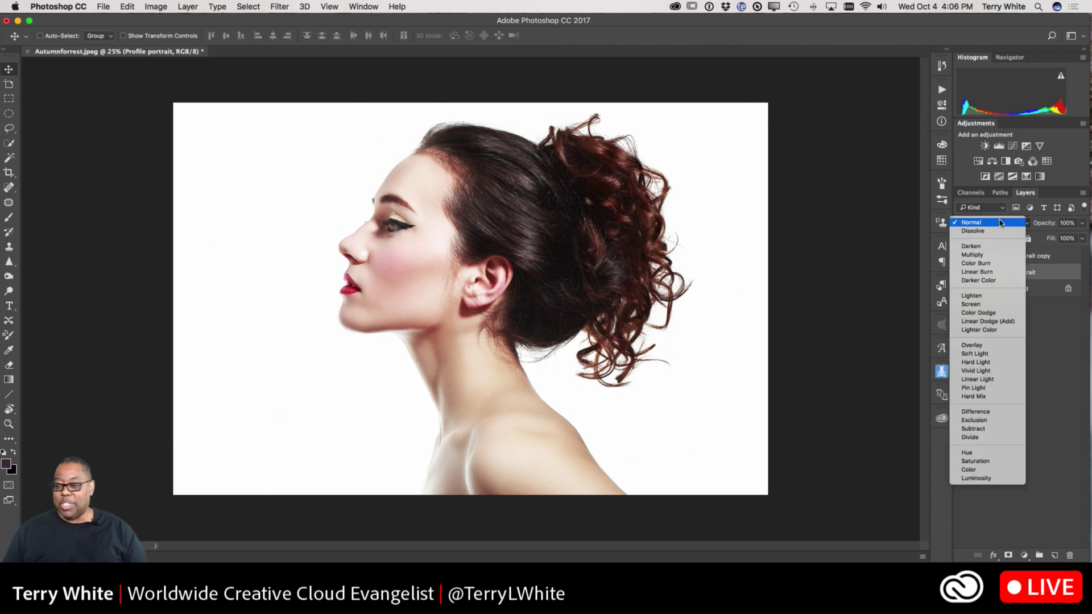
{"action": "left_click", "coordinate": [971, 277]}
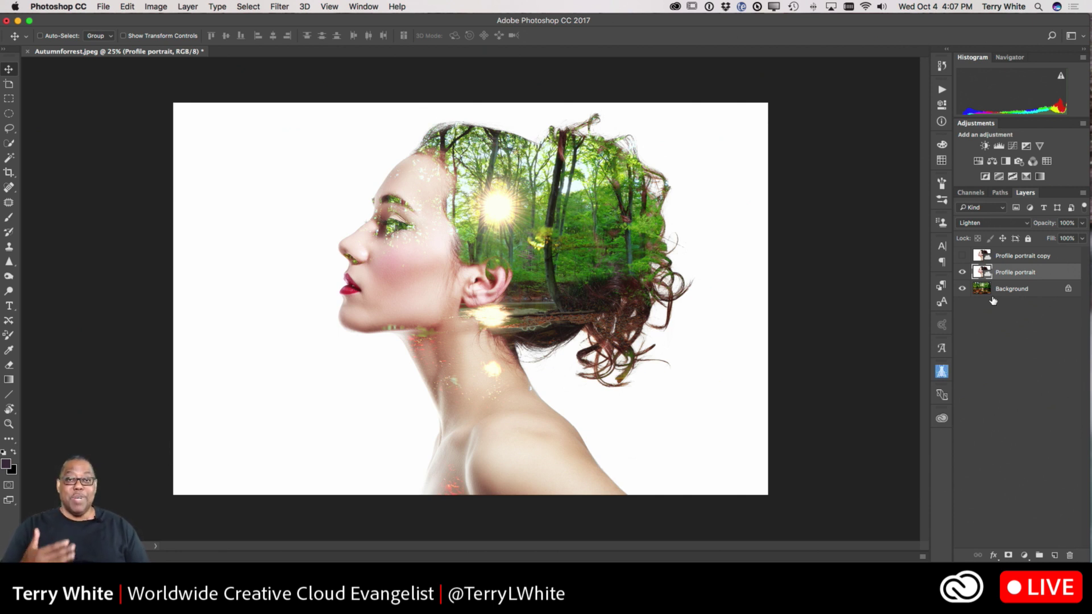
{"action": "left_click", "coordinate": [1006, 226]}
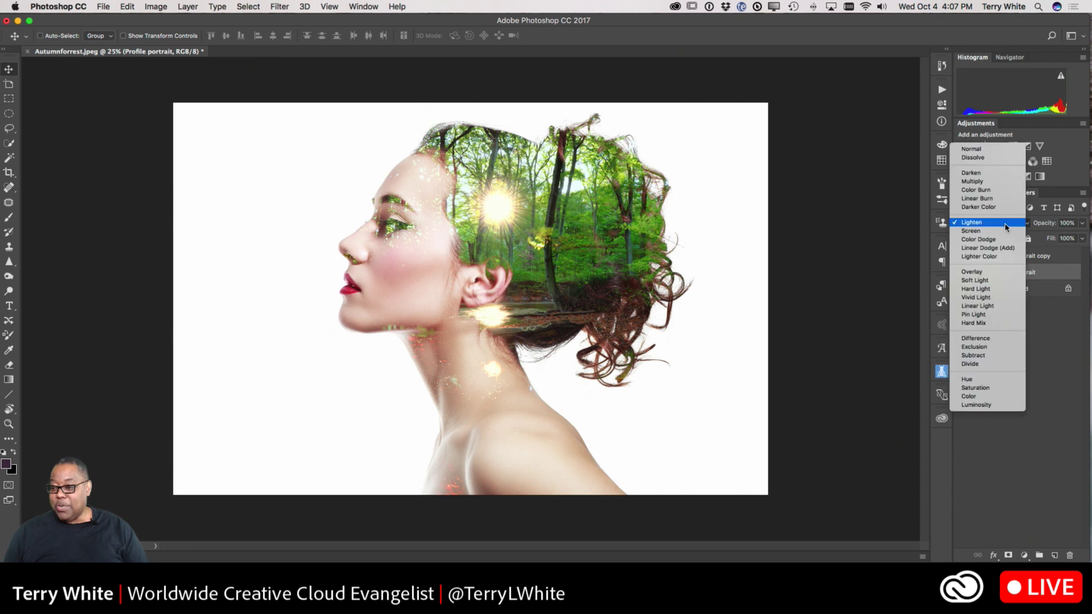
{"action": "left_click", "coordinate": [998, 300]}
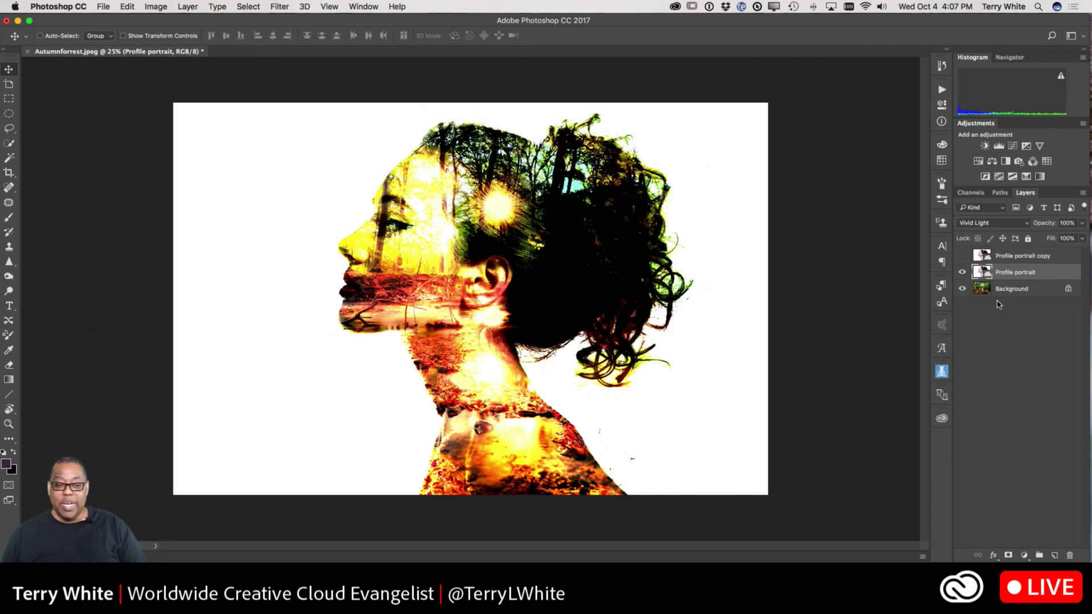
{"action": "left_click", "coordinate": [1002, 222]}
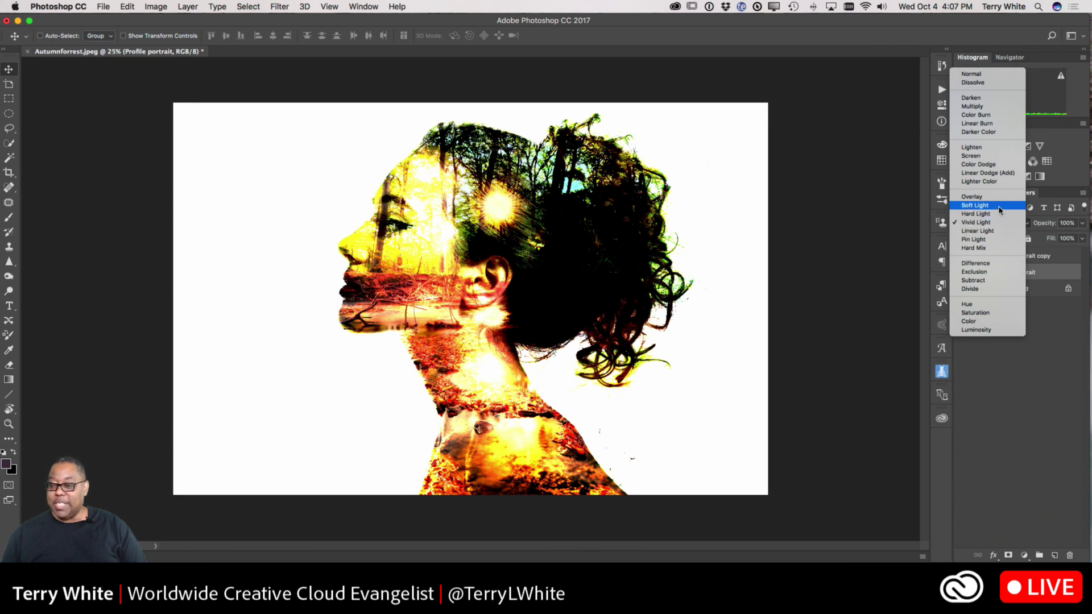
{"action": "left_click", "coordinate": [1000, 206]}
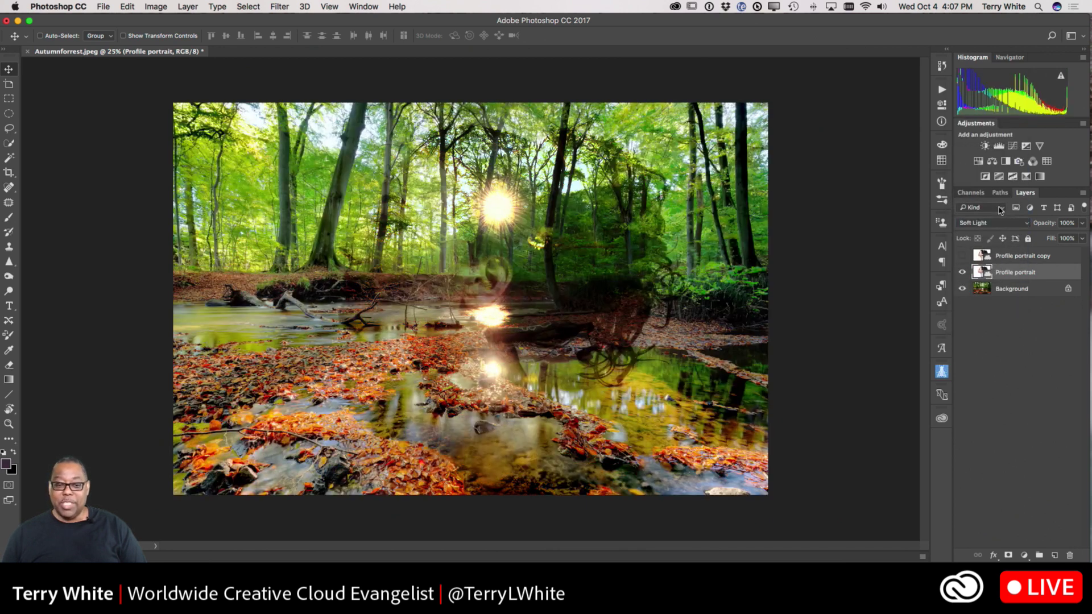
{"action": "left_click", "coordinate": [1003, 224]}
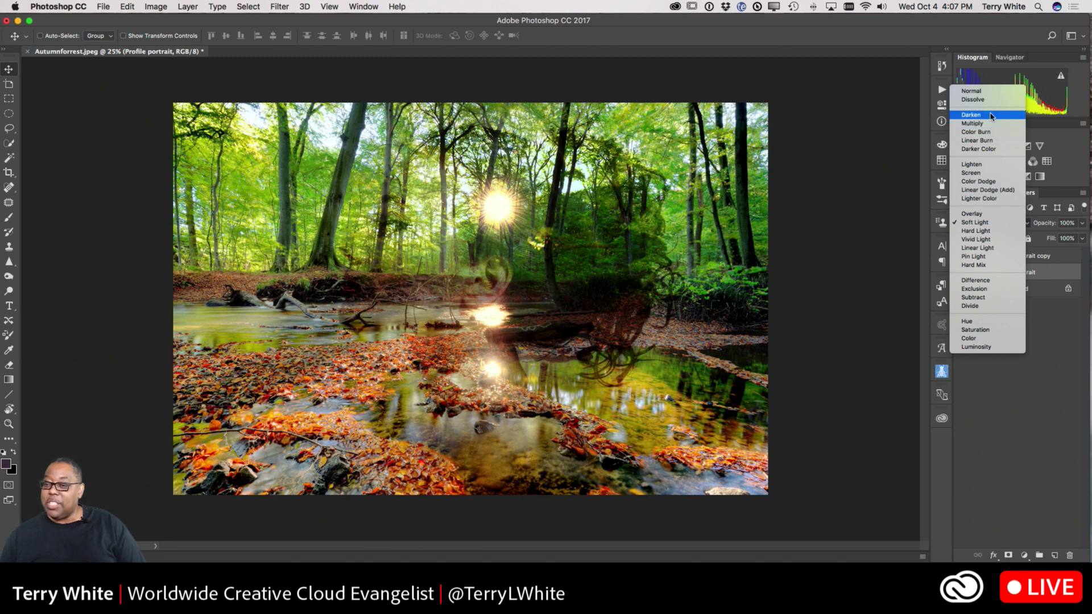
{"action": "left_click", "coordinate": [993, 115]}
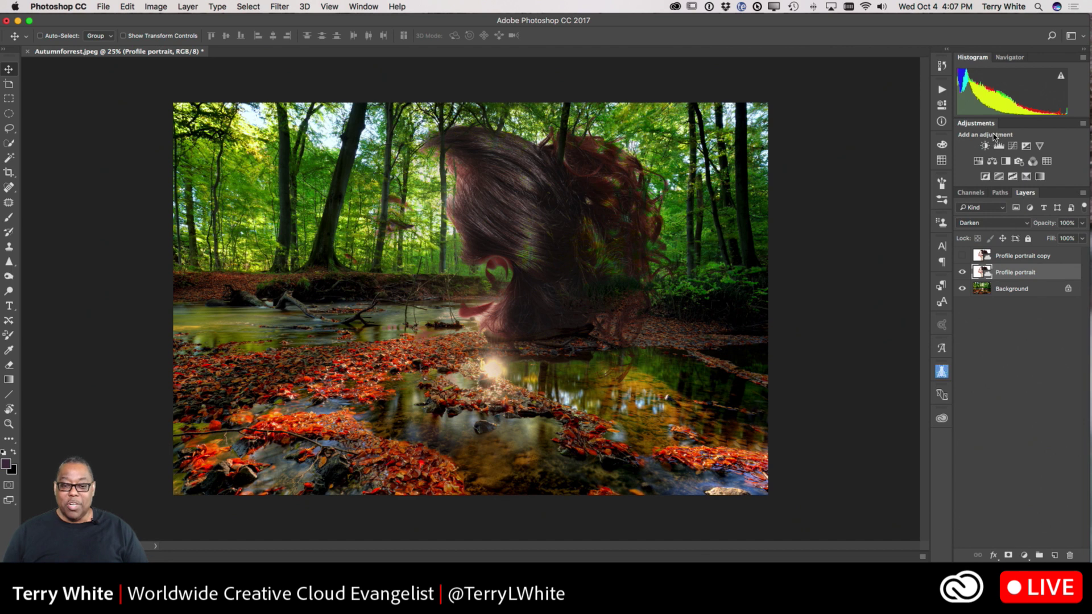
Settle on Lighten blending for the portrait and make the Profile portrait copy visible
{"action": "left_click", "coordinate": [991, 224]}
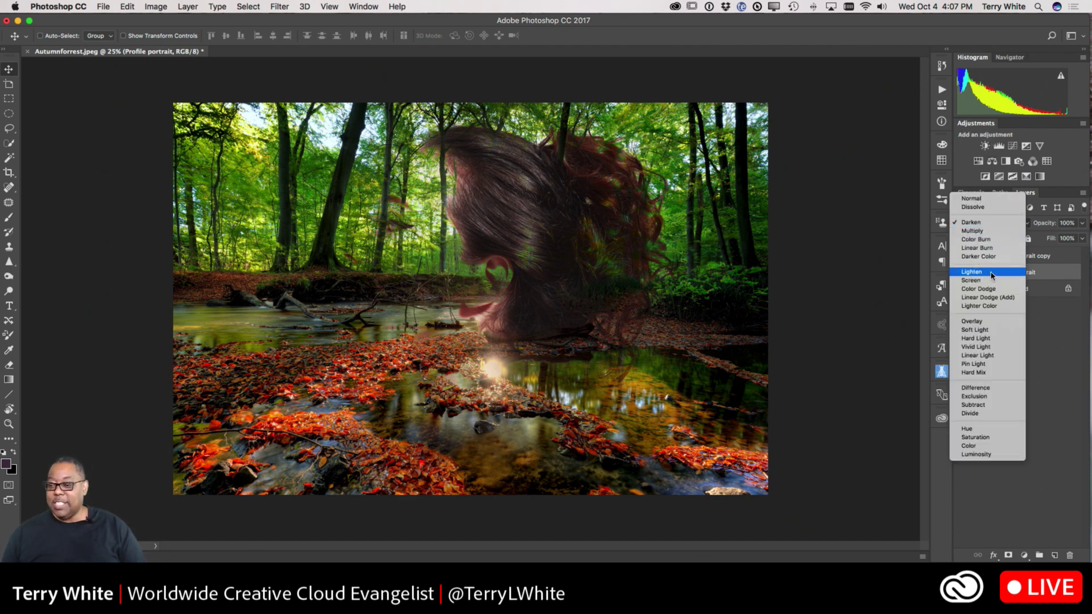
{"action": "left_click", "coordinate": [972, 248]}
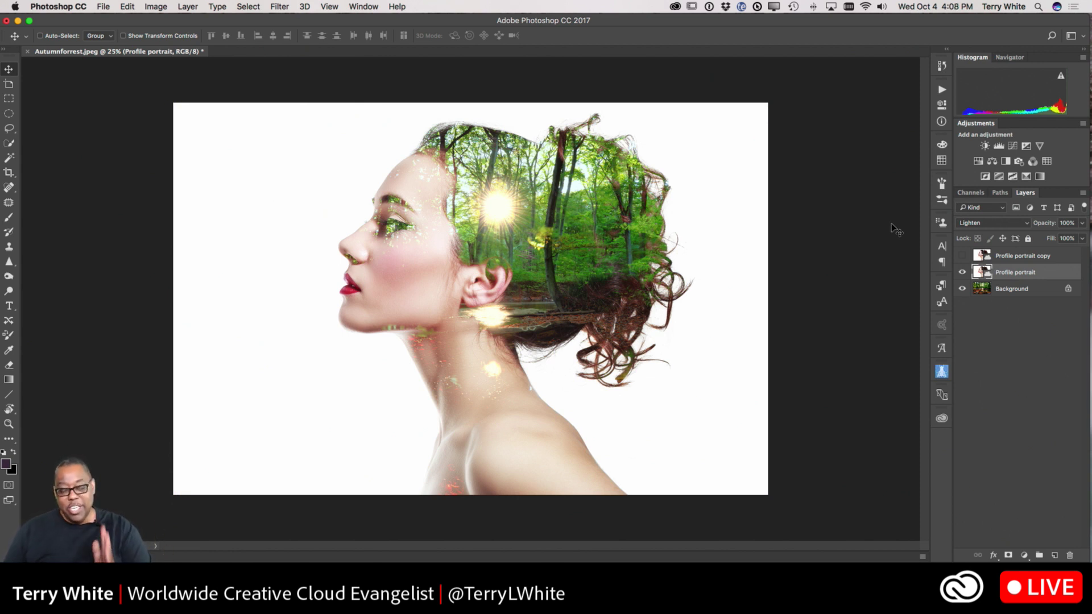
{"action": "left_click", "coordinate": [962, 256]}
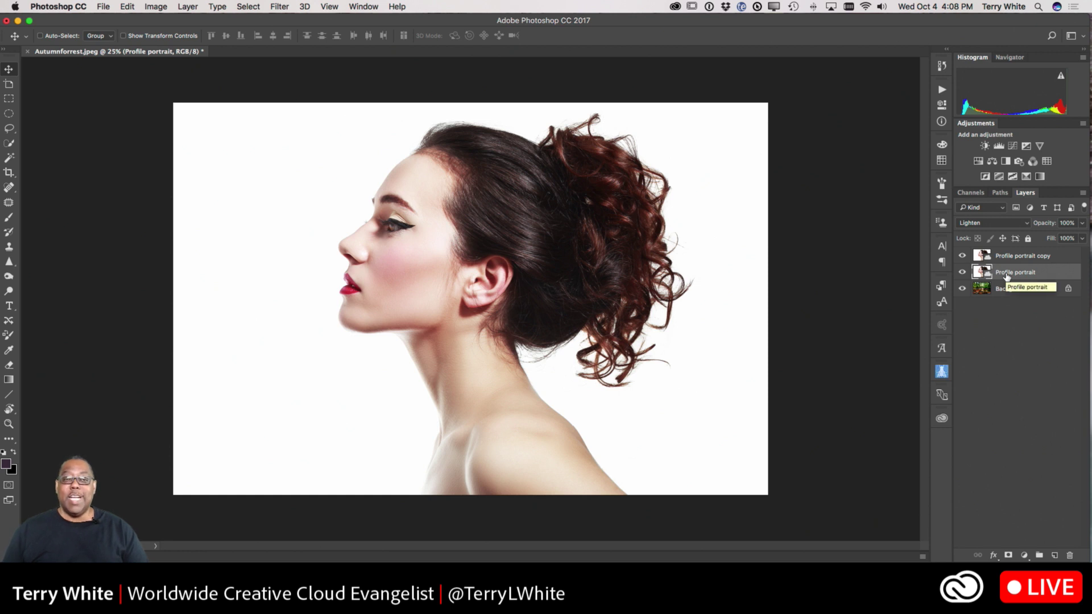
Give the Profile portrait copy layer a black hide-all layer mask
{"action": "left_click", "coordinate": [1006, 259]}
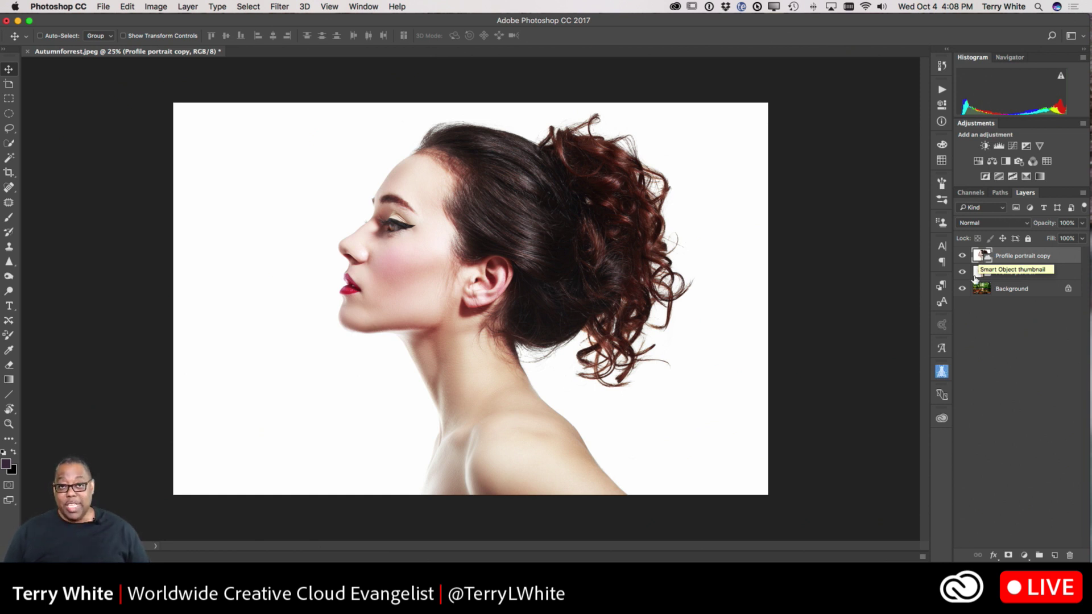
{"action": "left_click", "coordinate": [1009, 556], "text": "alt"}
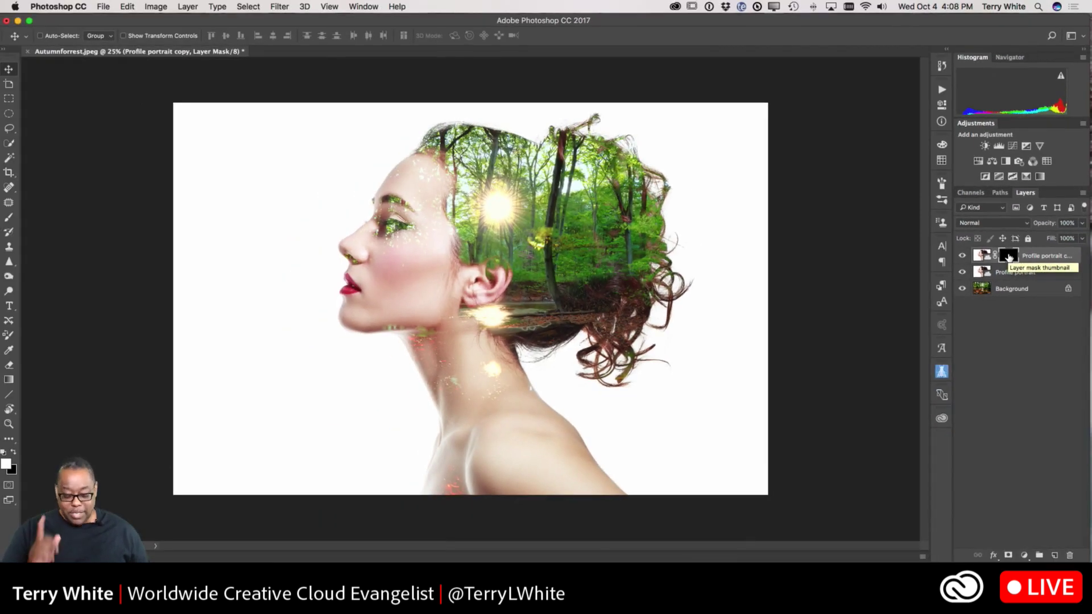
Zoom in on the eye and paint the copy's mask with a small brush to clean the iris
{"action": "key", "text": "b"}
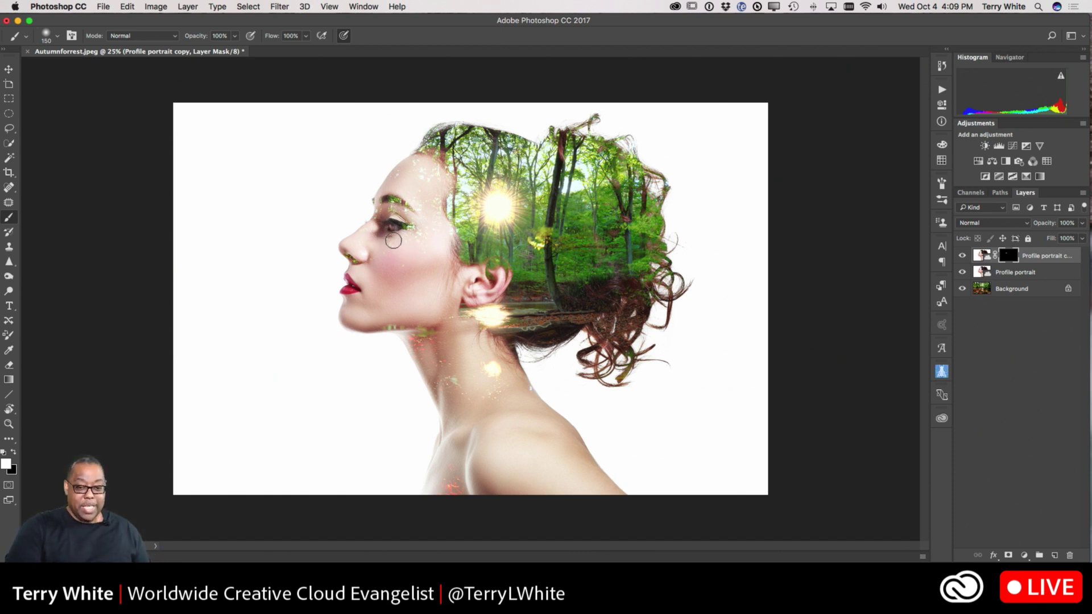
{"action": "key", "text": "z"}
{"action": "mouse_move", "coordinate": [393, 241]}
{"action": "left_mouse_down"}
{"action": "mouse_move", "coordinate": [479, 281]}
{"action": "mouse_move", "coordinate": [463, 288]}
{"action": "mouse_move", "coordinate": [474, 274]}
{"action": "mouse_move", "coordinate": [513, 285]}
{"action": "mouse_move", "coordinate": [489, 260]}
{"action": "left_mouse_up"}
{"action": "key", "text": "b"}
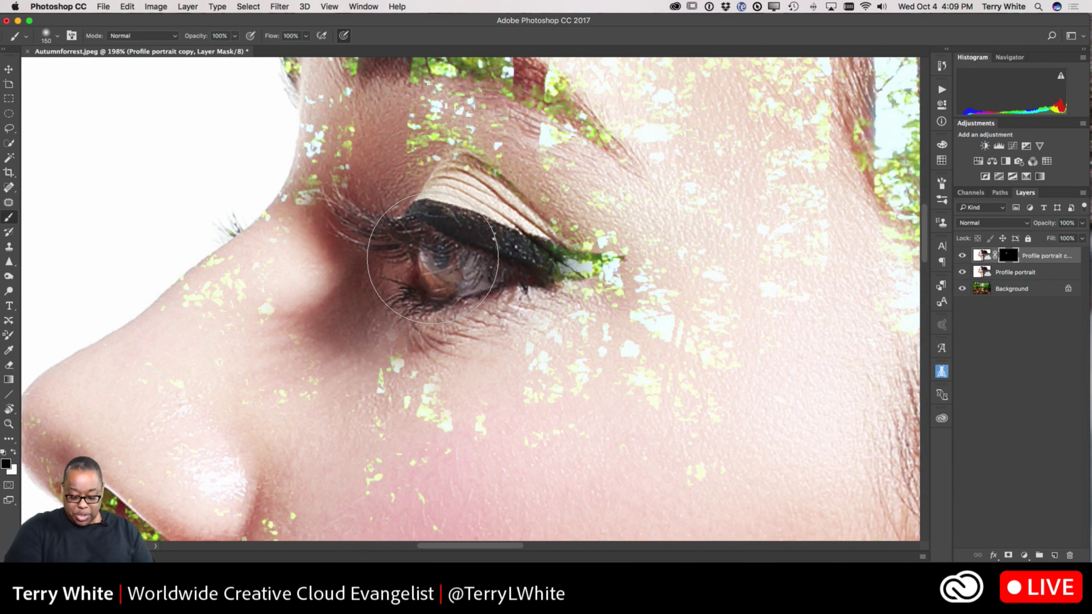
{"action": "key", "text": "bracketleft"}
{"action": "key", "text": "bracketleft"}
{"action": "key", "text": "bracketleft"}
{"action": "key", "text": "bracketleft"}
{"action": "key", "text": "bracketleft"}
{"action": "key", "text": "bracketleft"}
{"action": "key", "text": "bracketleft"}
{"action": "key", "text": "bracketleft"}
{"action": "key", "text": "bracketleft"}
{"action": "mouse_move", "coordinate": [442, 282]}
{"action": "left_mouse_down"}
{"action": "mouse_move", "coordinate": [428, 260]}
{"action": "mouse_move", "coordinate": [448, 287]}
{"action": "left_mouse_up"}
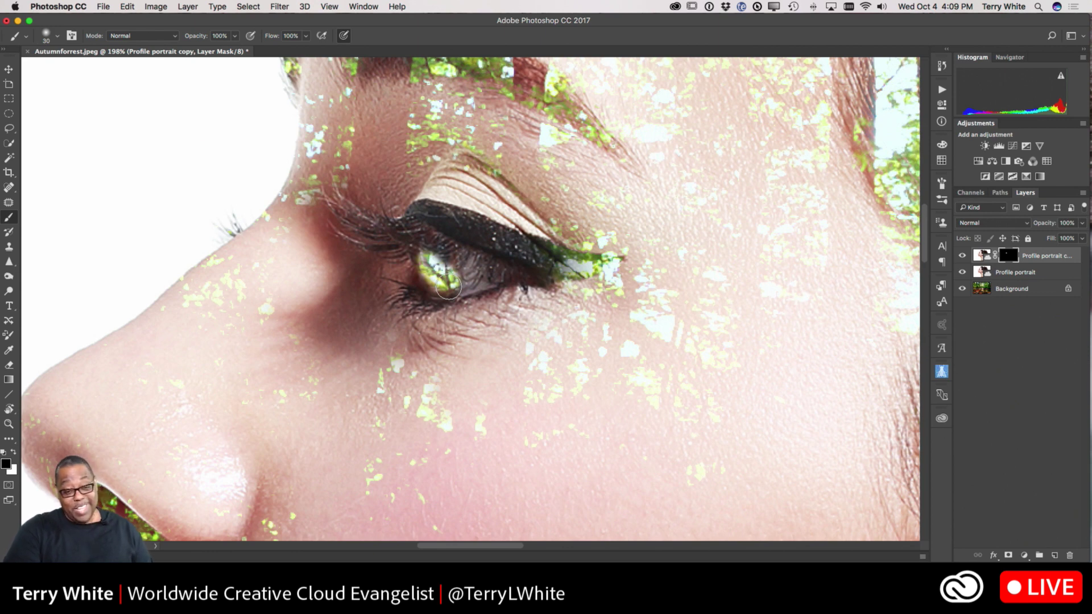
{"action": "key", "text": "super+z"}
{"action": "left_click_drag", "start_coordinate": [440, 258], "coordinate": [439, 253]}
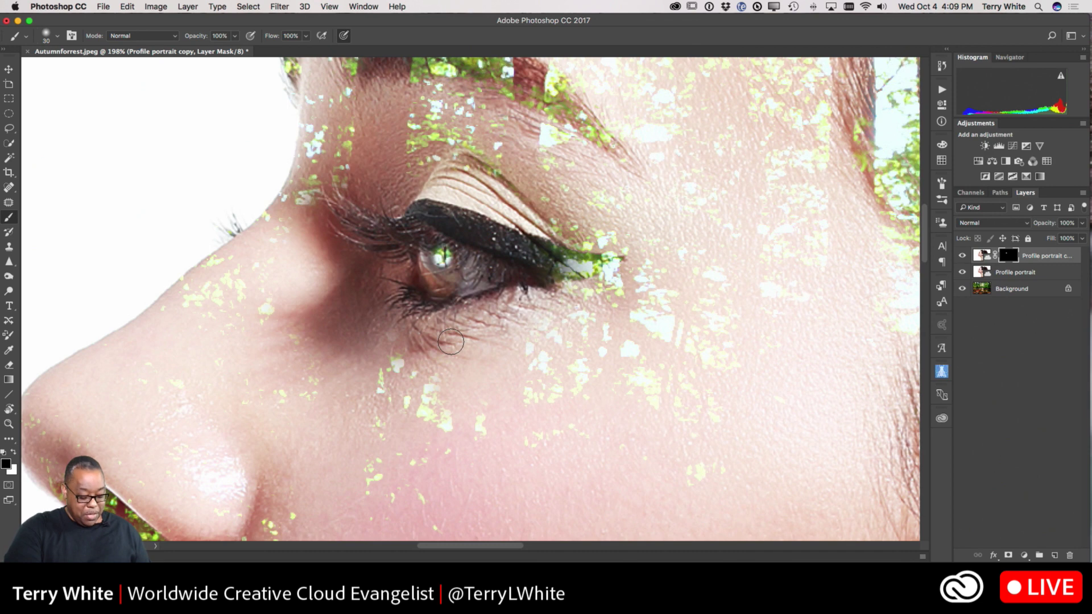
{"action": "key", "text": "super+z"}
{"action": "mouse_move", "coordinate": [439, 291]}
{"action": "left_mouse_down"}
{"action": "mouse_move", "coordinate": [453, 279]}
{"action": "mouse_move", "coordinate": [438, 281]}
{"action": "mouse_move", "coordinate": [422, 245]}
{"action": "left_mouse_up"}
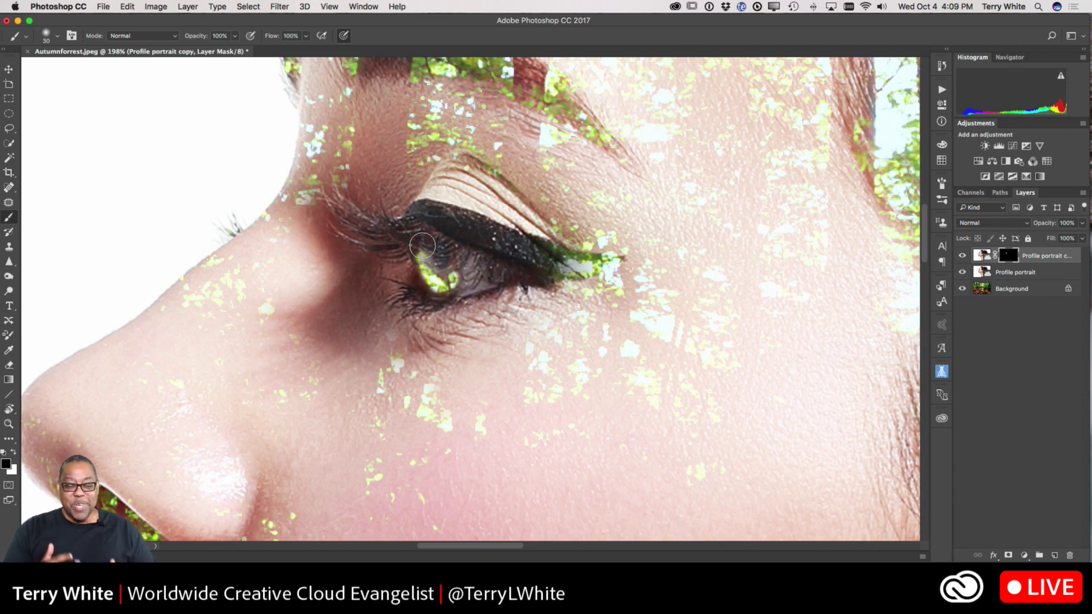
{"action": "mouse_move", "coordinate": [422, 246]}
{"action": "left_mouse_down"}
{"action": "mouse_move", "coordinate": [435, 271]}
{"action": "mouse_move", "coordinate": [422, 246]}
{"action": "left_mouse_up"}
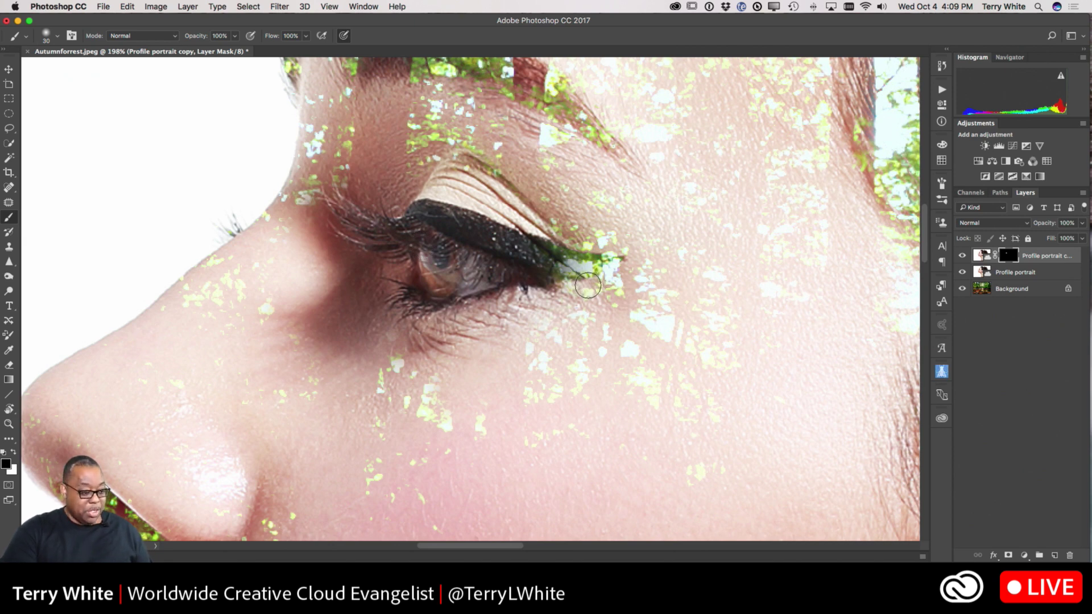
Paint white on the mask at the eye's outer corner and nostril, then fit the view
{"action": "key", "text": "x"}
{"action": "left_click_drag", "start_coordinate": [589, 272], "coordinate": [555, 252]}
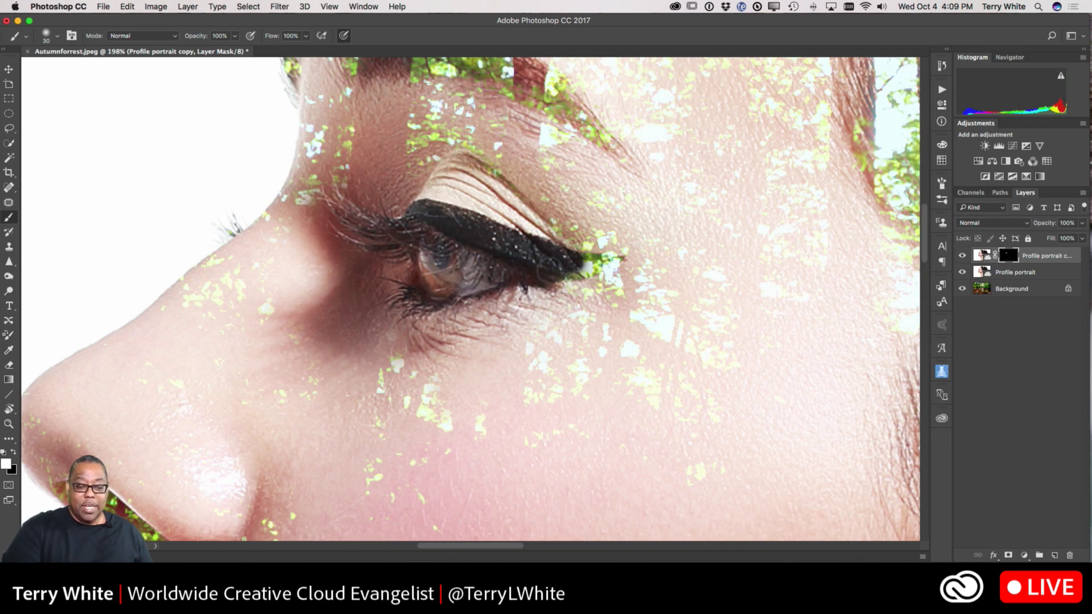
{"action": "left_click_drag", "start_coordinate": [239, 480], "coordinate": [359, 341]}
{"action": "mouse_move", "coordinate": [256, 408]}
{"action": "left_mouse_down"}
{"action": "mouse_move", "coordinate": [244, 384]}
{"action": "mouse_move", "coordinate": [280, 409]}
{"action": "mouse_move", "coordinate": [180, 340]}
{"action": "mouse_move", "coordinate": [175, 350]}
{"action": "mouse_move", "coordinate": [205, 375]}
{"action": "mouse_move", "coordinate": [236, 380]}
{"action": "mouse_move", "coordinate": [236, 371]}
{"action": "mouse_move", "coordinate": [252, 386]}
{"action": "mouse_move", "coordinate": [253, 411]}
{"action": "mouse_move", "coordinate": [270, 413]}
{"action": "mouse_move", "coordinate": [248, 405]}
{"action": "left_mouse_up"}
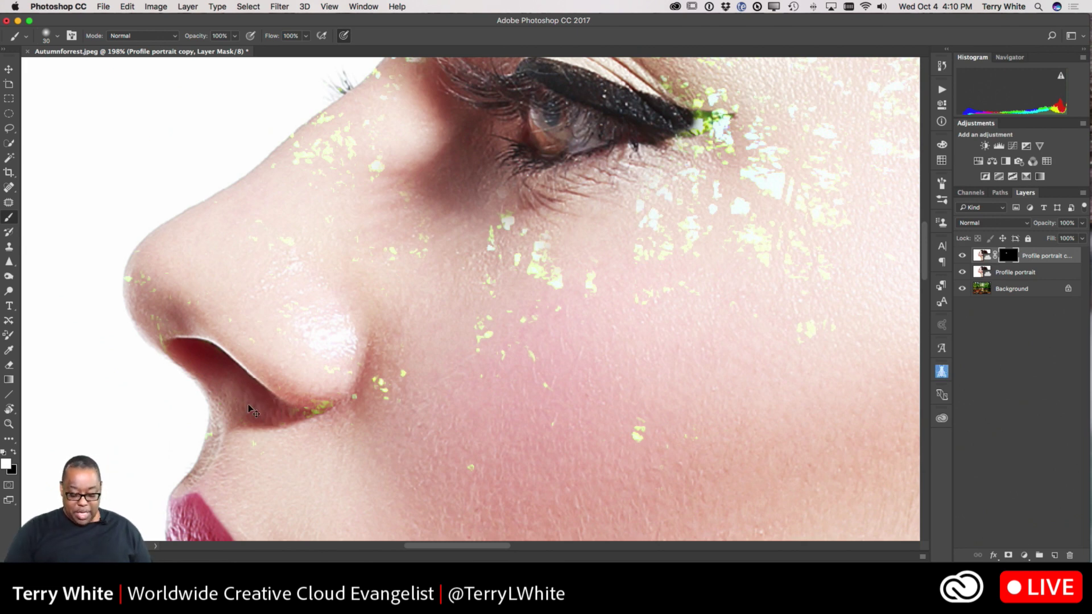
{"action": "key", "text": "super+0"}
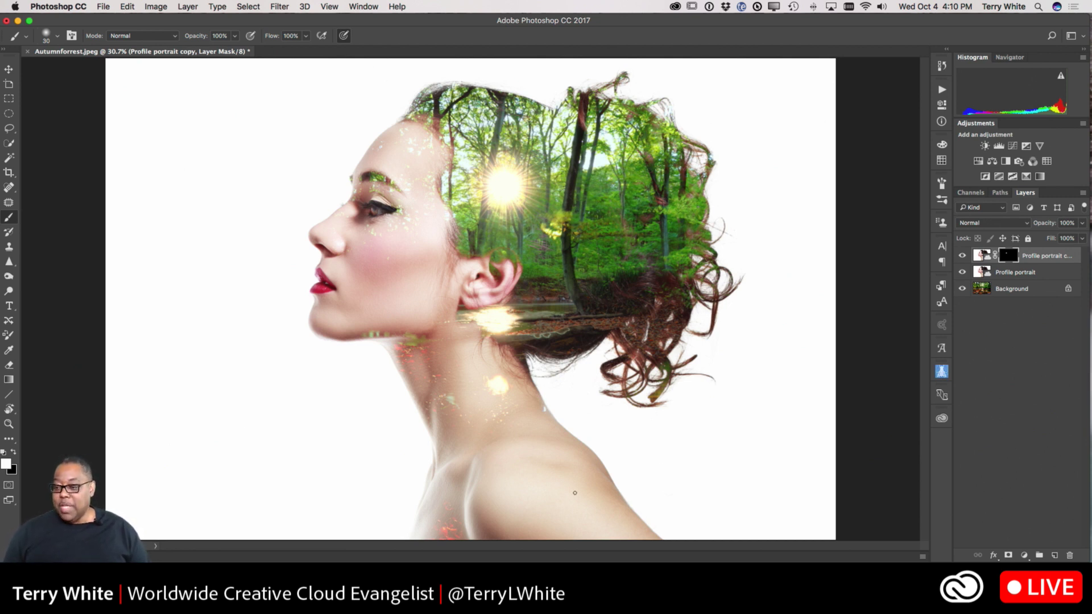
Unlock the forest Background into Layer 0 and scale it up to about 110%
{"action": "left_click", "coordinate": [1018, 292]}
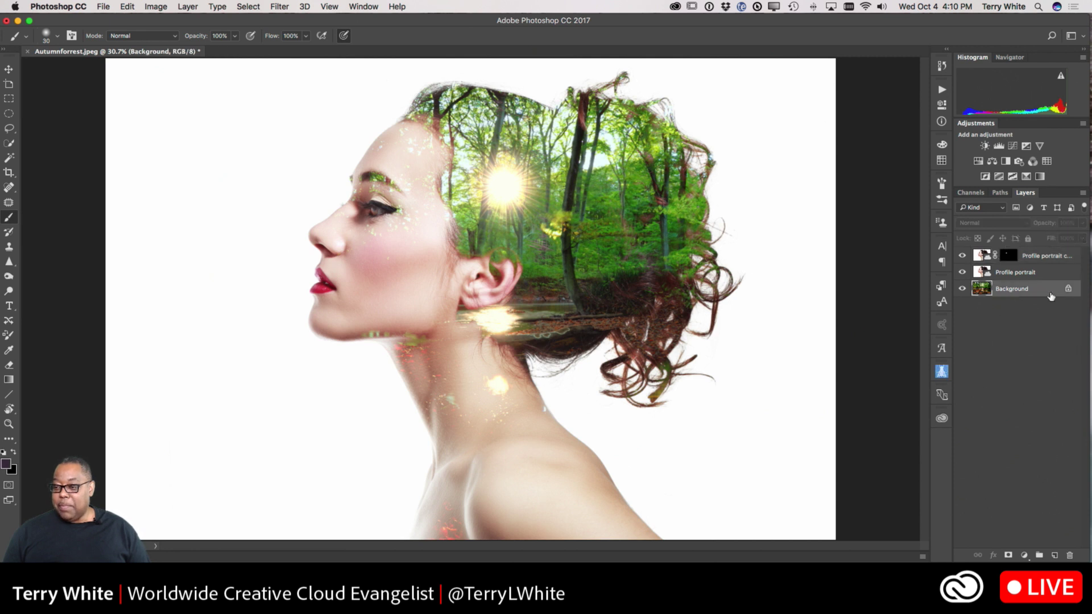
{"action": "left_click", "coordinate": [1069, 289]}
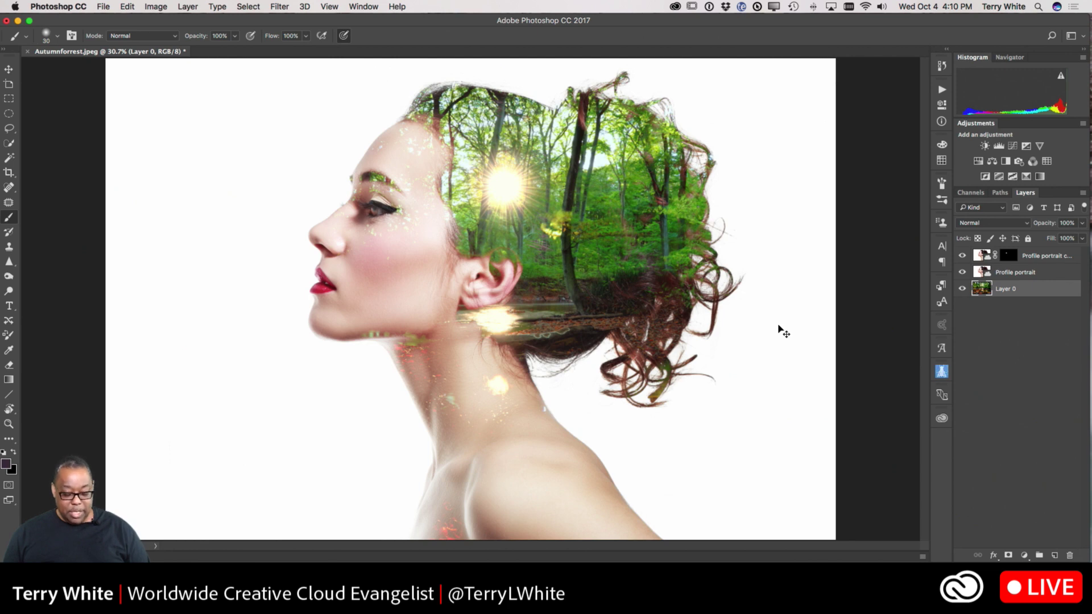
{"action": "key", "text": "super+t"}
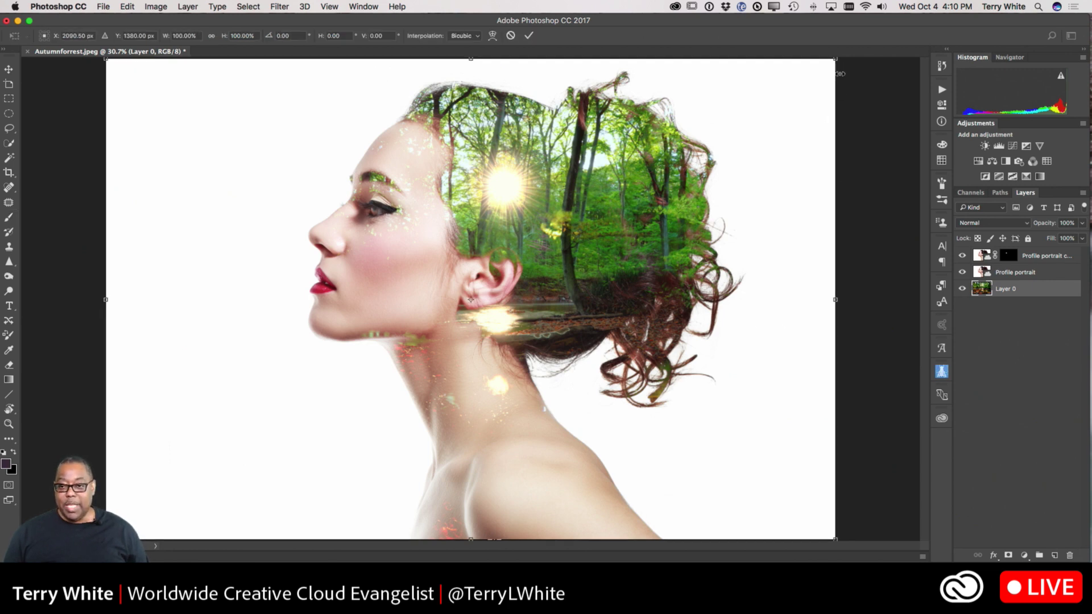
{"action": "left_click_drag", "start_coordinate": [839, 57], "coordinate": [933, 40]}
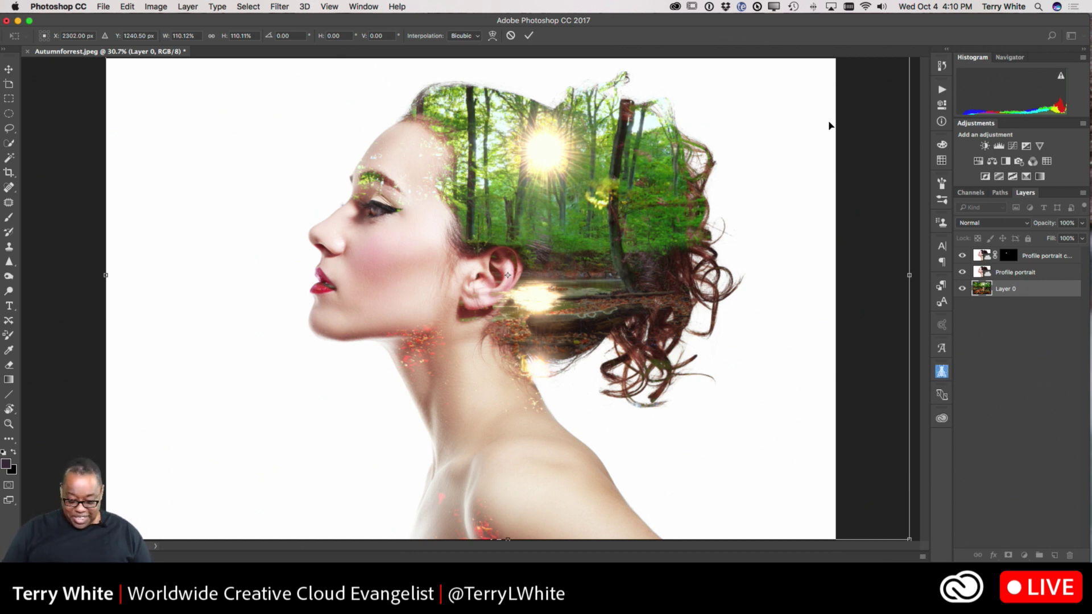
{"action": "key", "text": "Return"}
{"action": "key", "text": "b"}
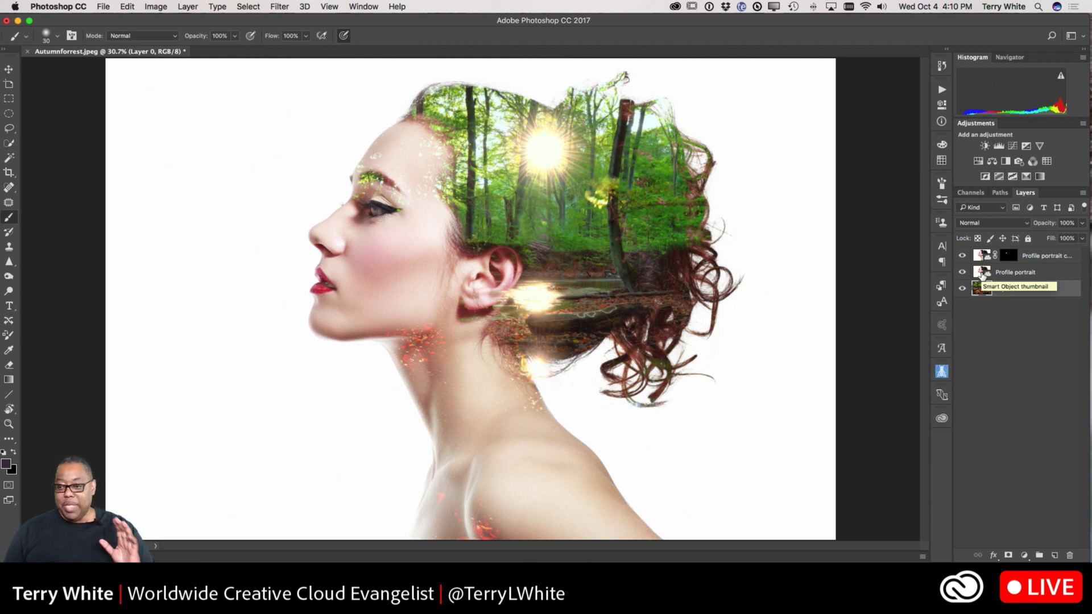
{"action": "left_click", "coordinate": [1008, 275]}
{"action": "left_click", "coordinate": [963, 256]}
{"action": "left_click", "coordinate": [963, 256]}
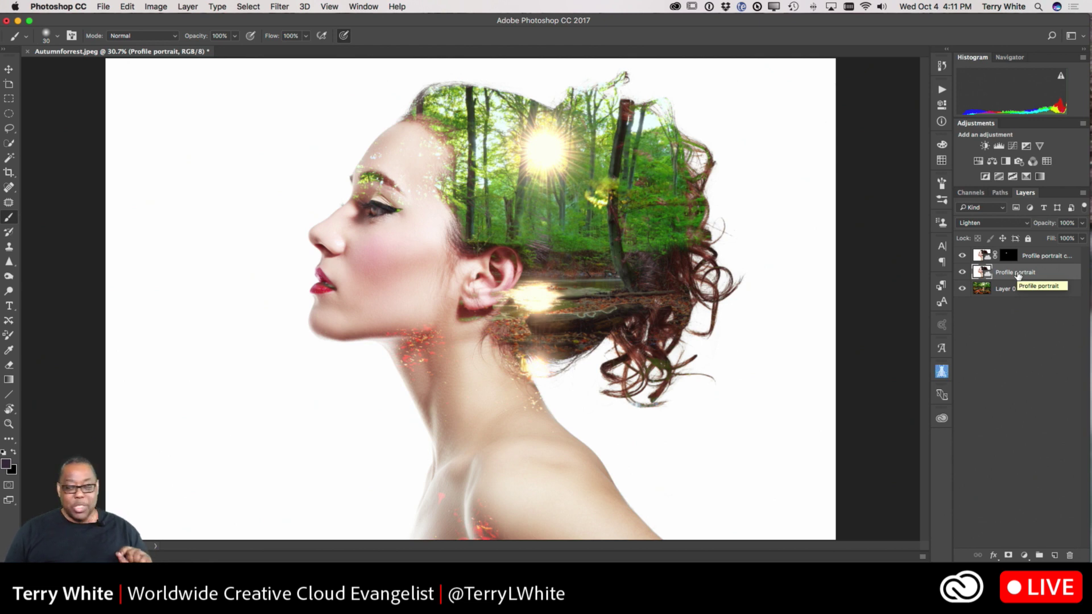
{"action": "left_click_drag", "start_coordinate": [1046, 225], "coordinate": [1028, 229]}
{"action": "key", "text": "ctrl+z"}
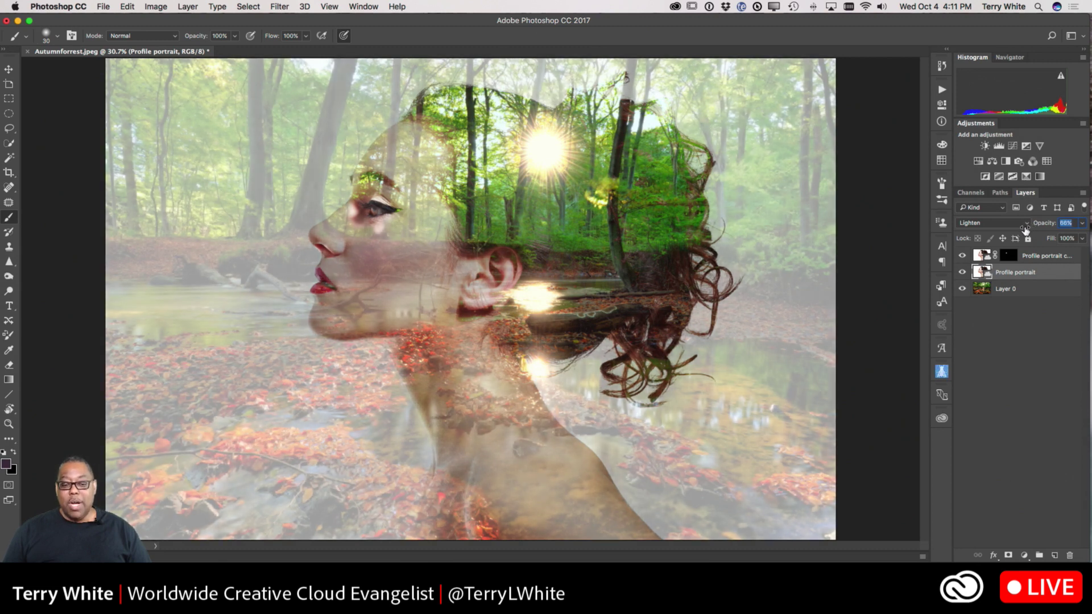
{"action": "left_click_drag", "start_coordinate": [1026, 229], "coordinate": [1034, 229]}
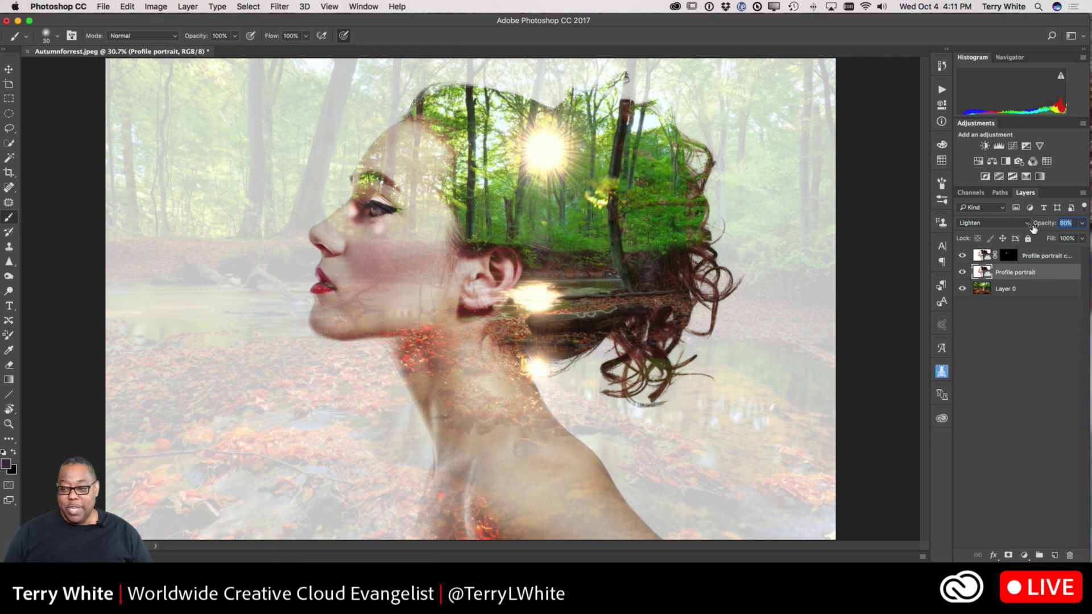
{"action": "left_click_drag", "start_coordinate": [1032, 229], "coordinate": [1067, 226]}
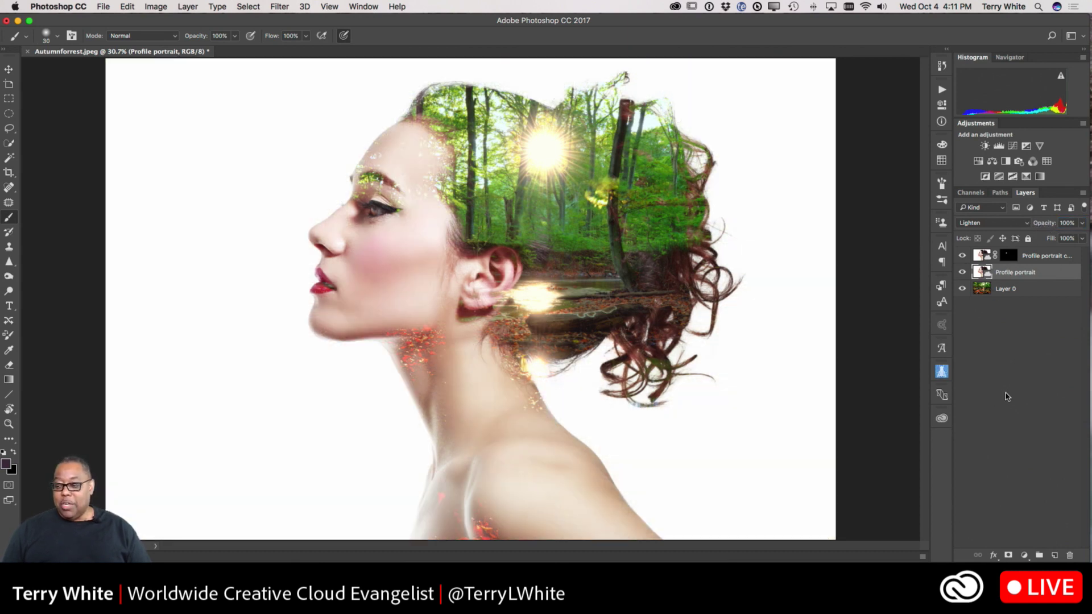
Mask the Profile portrait layer and paint black at 25% opacity, size 700, around the sunlit trees
{"action": "left_click", "coordinate": [1009, 557]}
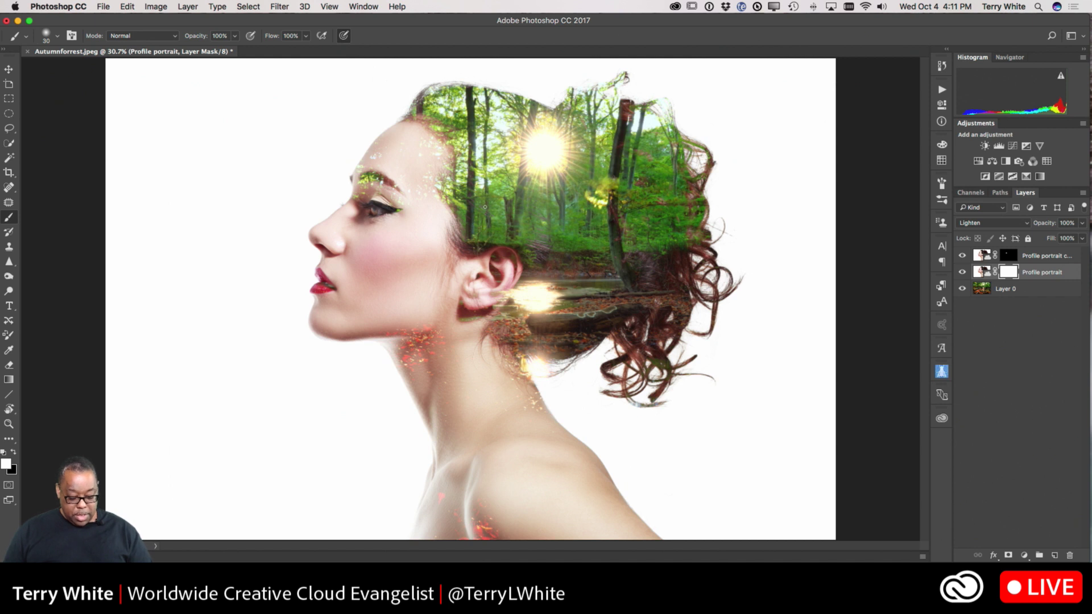
{"action": "key", "text": "x"}
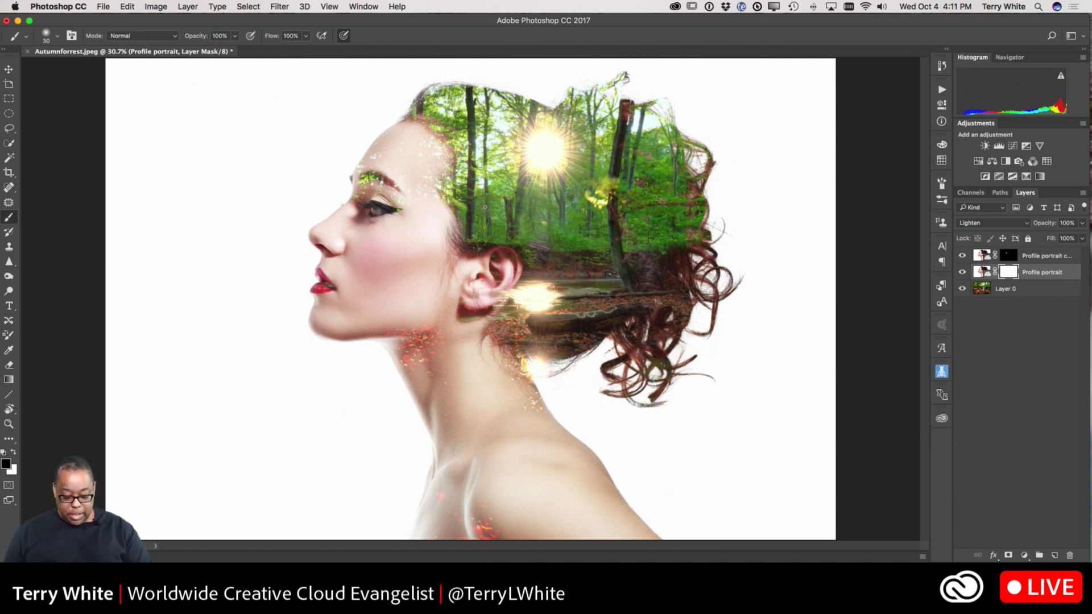
{"action": "key", "text": "bracketright"}
{"action": "key", "text": "bracketright"}
{"action": "key", "text": "bracketright"}
{"action": "key", "text": "bracketright"}
{"action": "key", "text": "bracketright"}
{"action": "key", "text": "bracketright"}
{"action": "key", "text": "bracketright"}
{"action": "key", "text": "bracketright"}
{"action": "key", "text": "bracketright"}
{"action": "key", "text": "bracketright"}
{"action": "key", "text": "bracketright"}
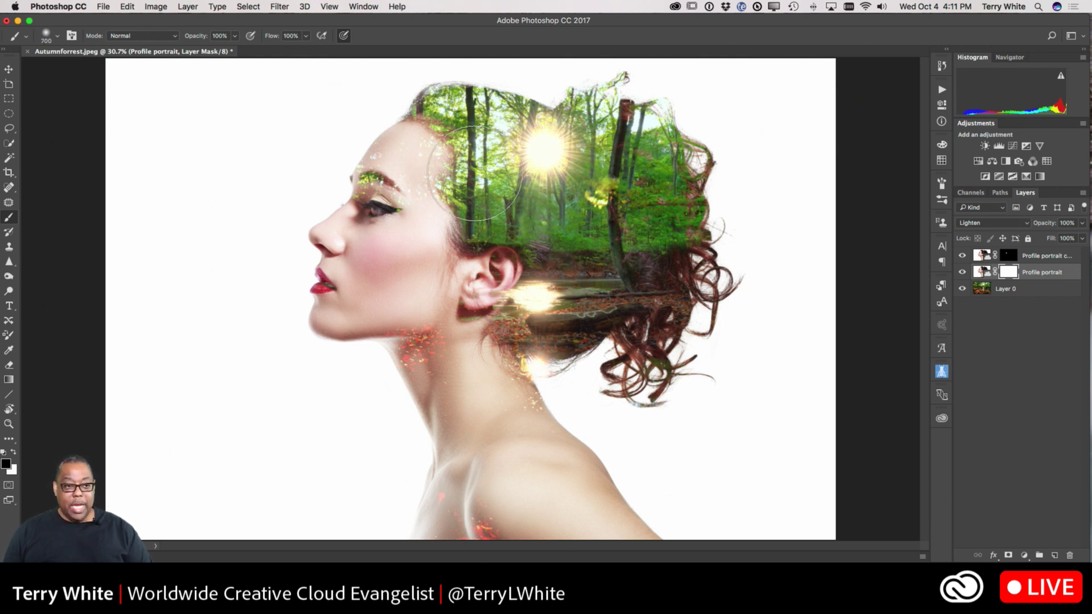
{"action": "left_click", "coordinate": [234, 37]}
{"action": "left_click_drag", "start_coordinate": [235, 51], "coordinate": [195, 53]}
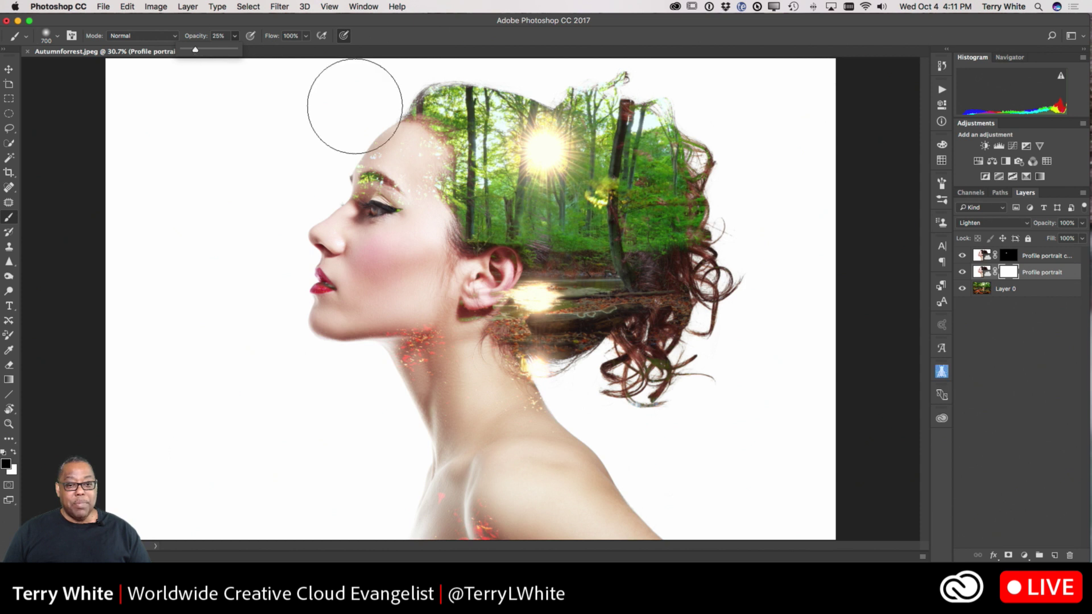
{"action": "left_click", "coordinate": [535, 167]}
{"action": "mouse_move", "coordinate": [561, 192]}
{"action": "left_mouse_down"}
{"action": "mouse_move", "coordinate": [484, 142]}
{"action": "mouse_move", "coordinate": [557, 170]}
{"action": "mouse_move", "coordinate": [538, 151]}
{"action": "mouse_move", "coordinate": [575, 177]}
{"action": "mouse_move", "coordinate": [527, 141]}
{"action": "mouse_move", "coordinate": [548, 161]}
{"action": "mouse_move", "coordinate": [460, 121]}
{"action": "mouse_move", "coordinate": [487, 137]}
{"action": "mouse_move", "coordinate": [498, 162]}
{"action": "mouse_move", "coordinate": [468, 153]}
{"action": "mouse_move", "coordinate": [488, 187]}
{"action": "mouse_move", "coordinate": [532, 222]}
{"action": "mouse_move", "coordinate": [554, 214]}
{"action": "mouse_move", "coordinate": [565, 260]}
{"action": "mouse_move", "coordinate": [543, 265]}
{"action": "mouse_move", "coordinate": [542, 276]}
{"action": "mouse_move", "coordinate": [501, 273]}
{"action": "mouse_move", "coordinate": [603, 290]}
{"action": "mouse_move", "coordinate": [616, 254]}
{"action": "mouse_move", "coordinate": [600, 209]}
{"action": "mouse_move", "coordinate": [522, 165]}
{"action": "mouse_move", "coordinate": [663, 272]}
{"action": "left_mouse_up"}
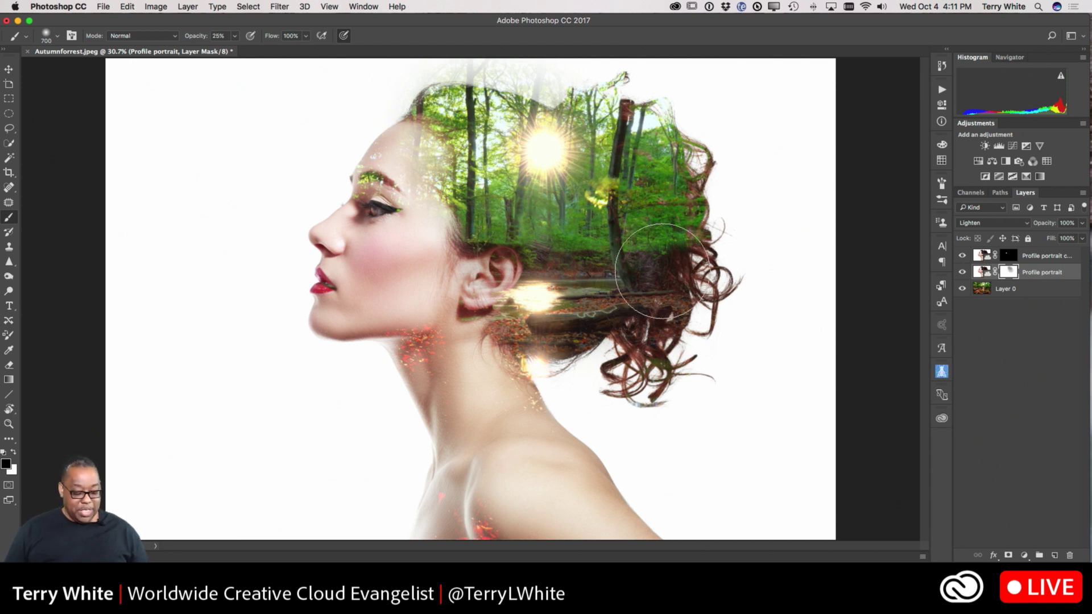
{"action": "left_click", "coordinate": [983, 260]}
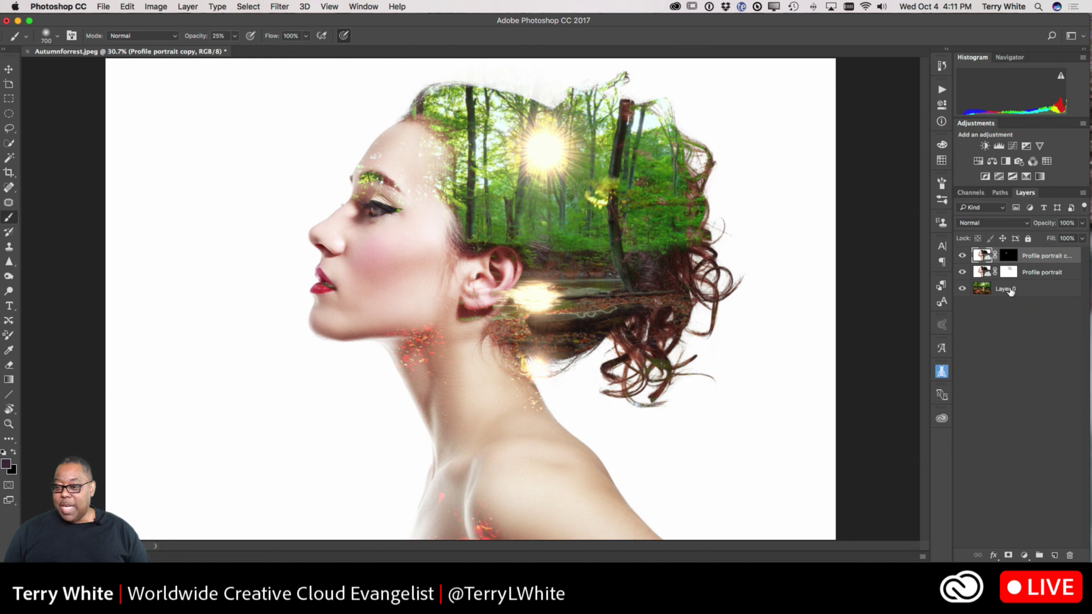
Paint white on the Profile portrait copy's mask over the sun area at the head's top
{"action": "left_click", "coordinate": [1008, 255]}
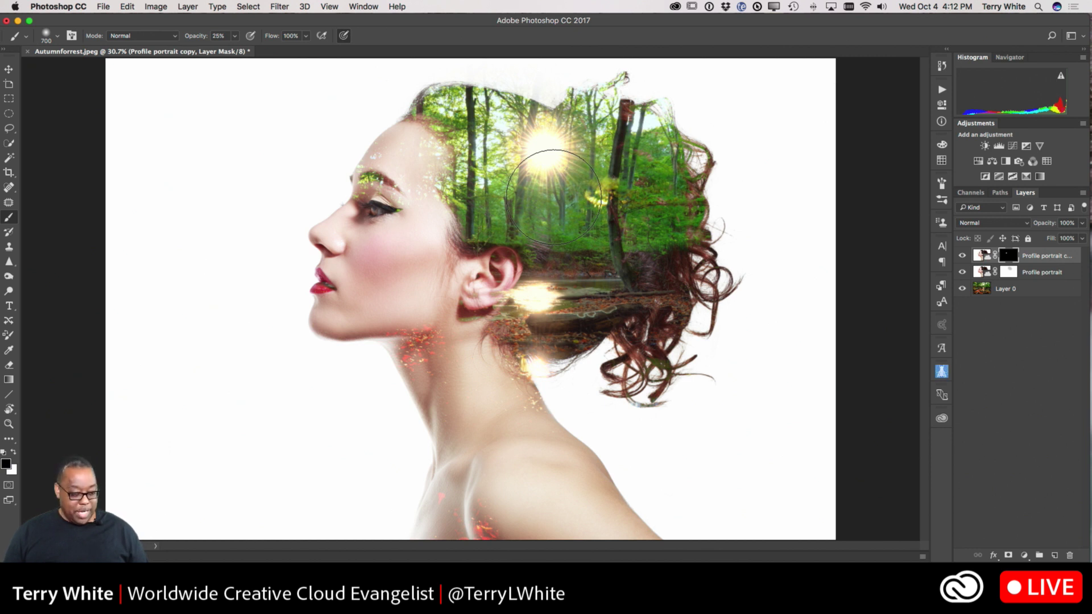
{"action": "key", "text": "x"}
{"action": "mouse_move", "coordinate": [554, 197]}
{"action": "left_mouse_down"}
{"action": "mouse_move", "coordinate": [522, 178]}
{"action": "mouse_move", "coordinate": [479, 125]}
{"action": "mouse_move", "coordinate": [572, 188]}
{"action": "mouse_move", "coordinate": [634, 213]}
{"action": "mouse_move", "coordinate": [571, 165]}
{"action": "mouse_move", "coordinate": [567, 229]}
{"action": "mouse_move", "coordinate": [522, 218]}
{"action": "mouse_move", "coordinate": [560, 246]}
{"action": "mouse_move", "coordinate": [535, 238]}
{"action": "mouse_move", "coordinate": [566, 243]}
{"action": "mouse_move", "coordinate": [525, 214]}
{"action": "mouse_move", "coordinate": [543, 213]}
{"action": "mouse_move", "coordinate": [594, 261]}
{"action": "mouse_move", "coordinate": [506, 214]}
{"action": "mouse_move", "coordinate": [547, 247]}
{"action": "mouse_move", "coordinate": [600, 259]}
{"action": "mouse_move", "coordinate": [649, 235]}
{"action": "mouse_move", "coordinate": [652, 180]}
{"action": "mouse_move", "coordinate": [654, 232]}
{"action": "mouse_move", "coordinate": [605, 254]}
{"action": "mouse_move", "coordinate": [520, 229]}
{"action": "mouse_move", "coordinate": [608, 236]}
{"action": "mouse_move", "coordinate": [642, 211]}
{"action": "mouse_move", "coordinate": [648, 169]}
{"action": "mouse_move", "coordinate": [644, 221]}
{"action": "mouse_move", "coordinate": [534, 317]}
{"action": "mouse_move", "coordinate": [612, 322]}
{"action": "mouse_move", "coordinate": [636, 358]}
{"action": "left_mouse_up"}
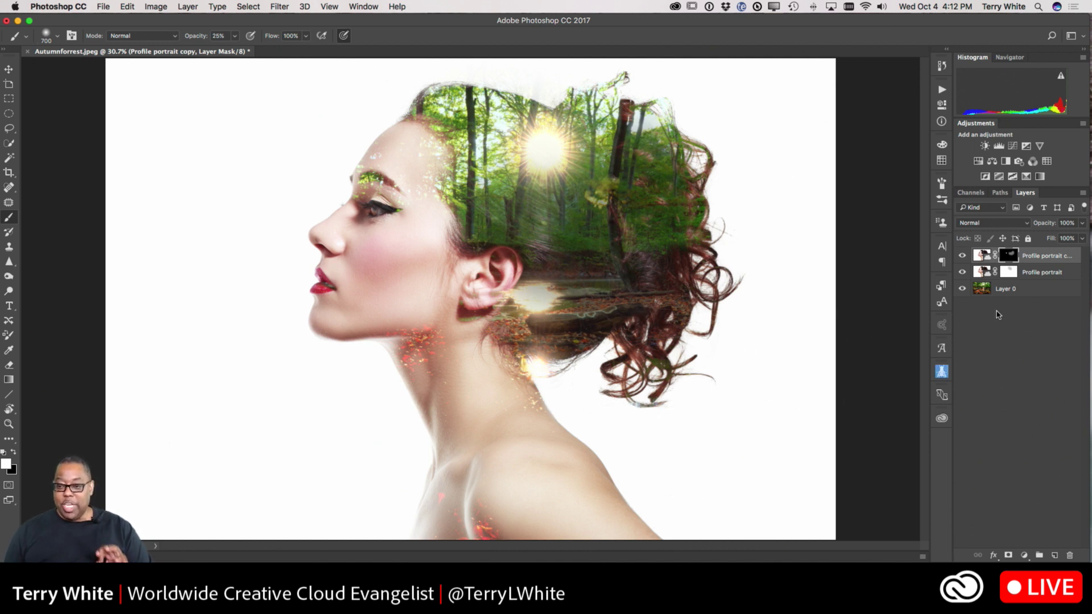
{"action": "left_click", "coordinate": [981, 275]}
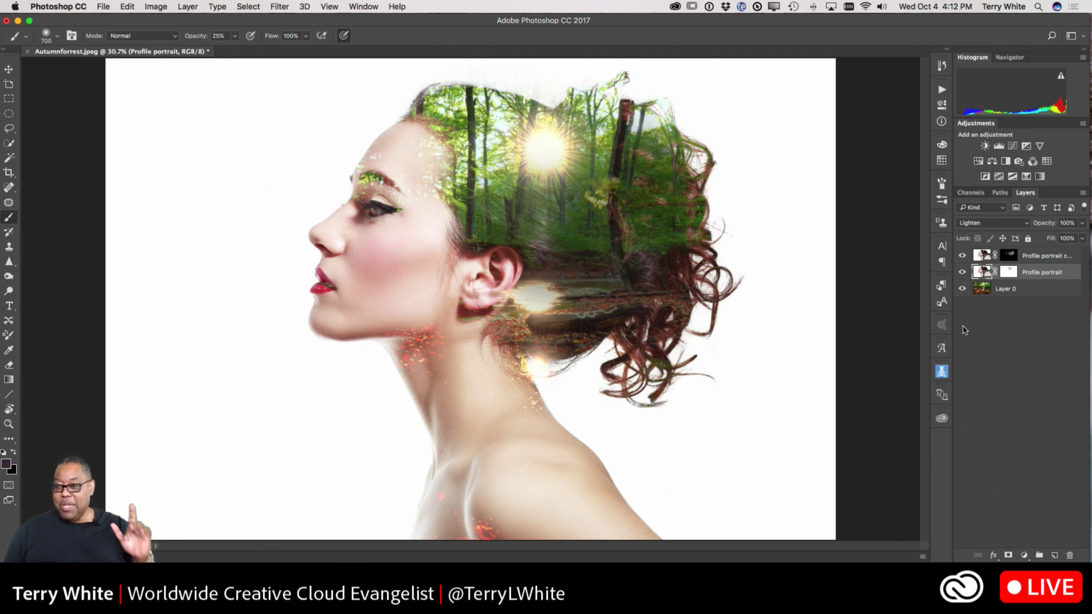
Apply Levels to the Profile portrait layer with the midtone slider at 0.50
{"action": "key", "text": "super+l"}
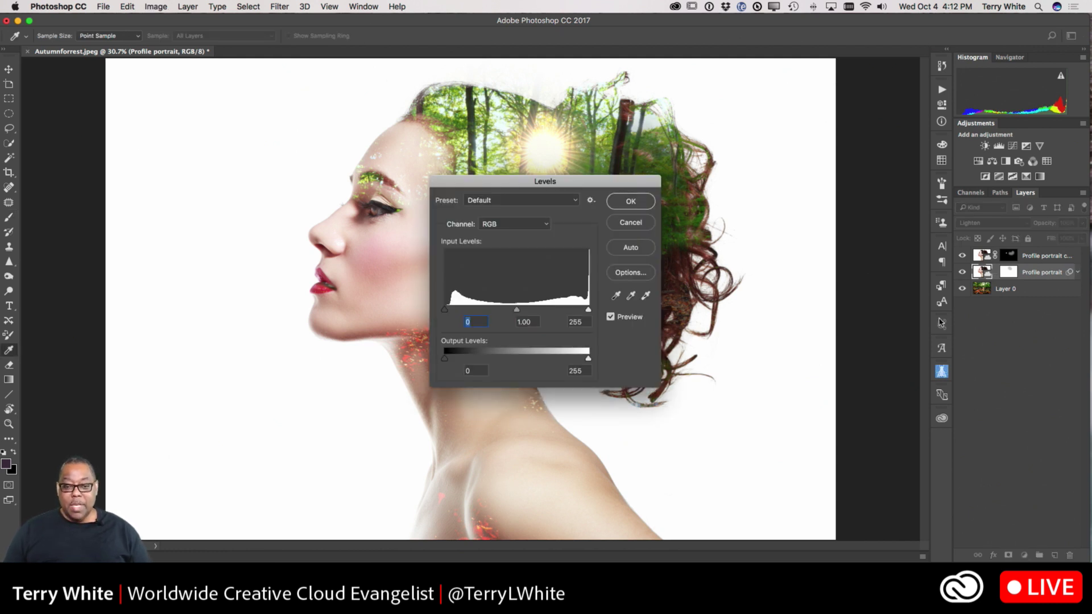
{"action": "left_click_drag", "start_coordinate": [617, 181], "coordinate": [928, 136]}
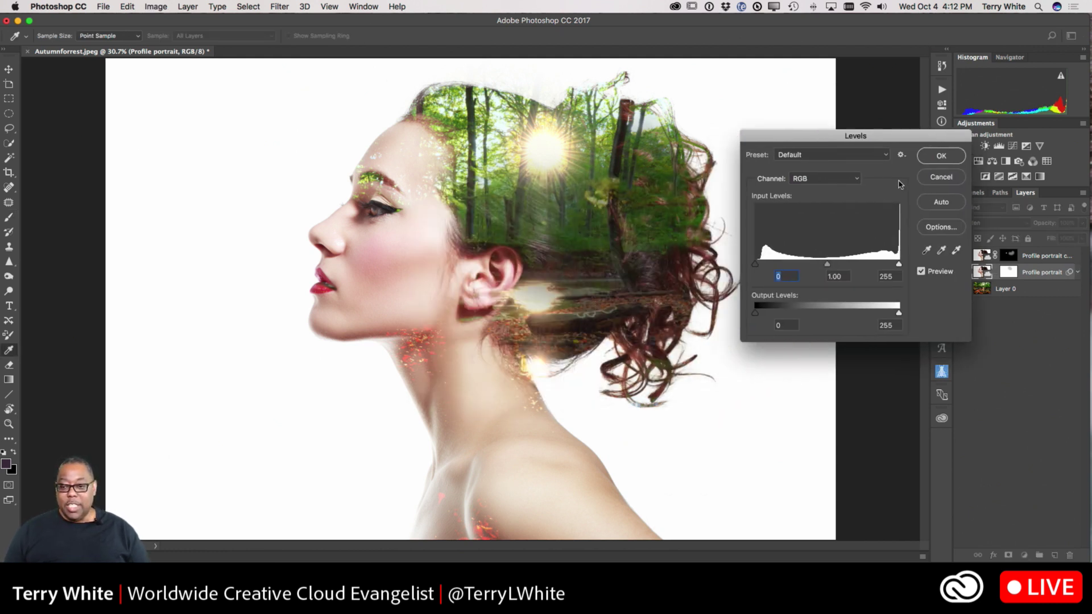
{"action": "left_click_drag", "start_coordinate": [828, 267], "coordinate": [861, 270]}
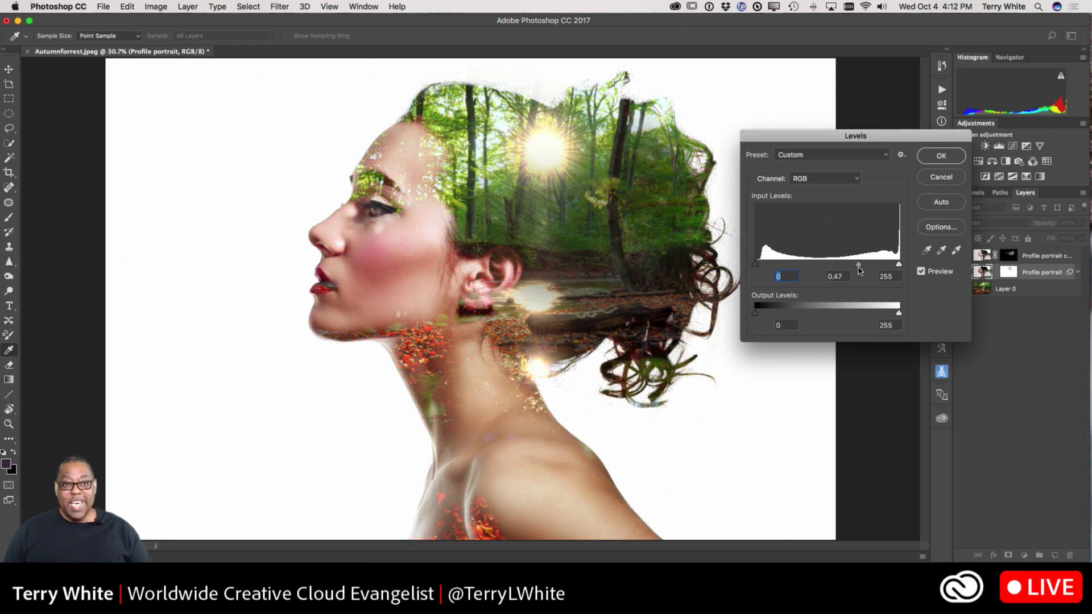
{"action": "left_click_drag", "start_coordinate": [860, 271], "coordinate": [857, 271]}
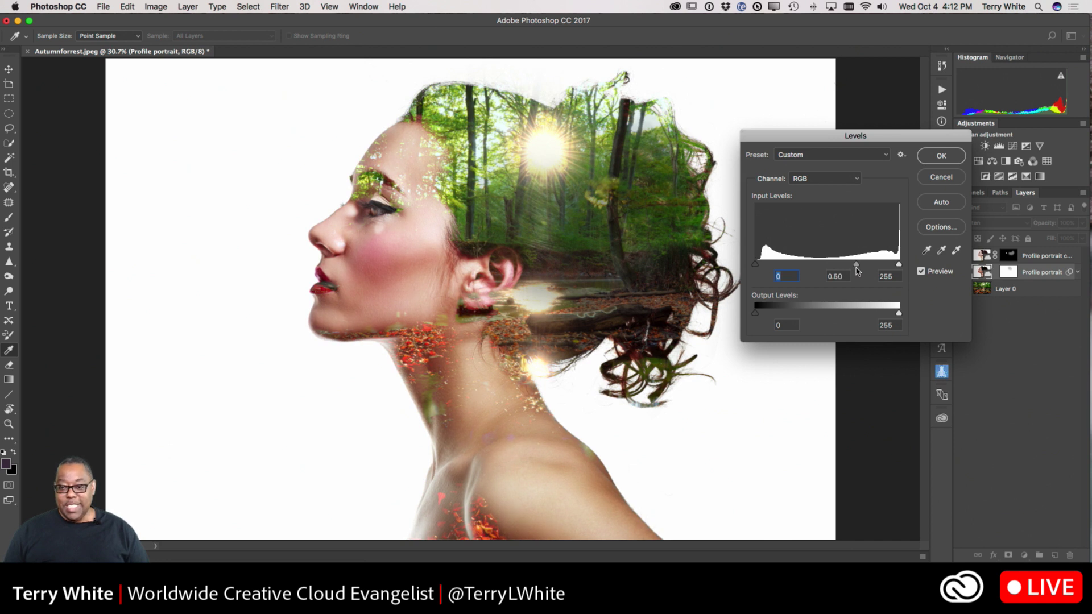
{"action": "left_click", "coordinate": [942, 155]}
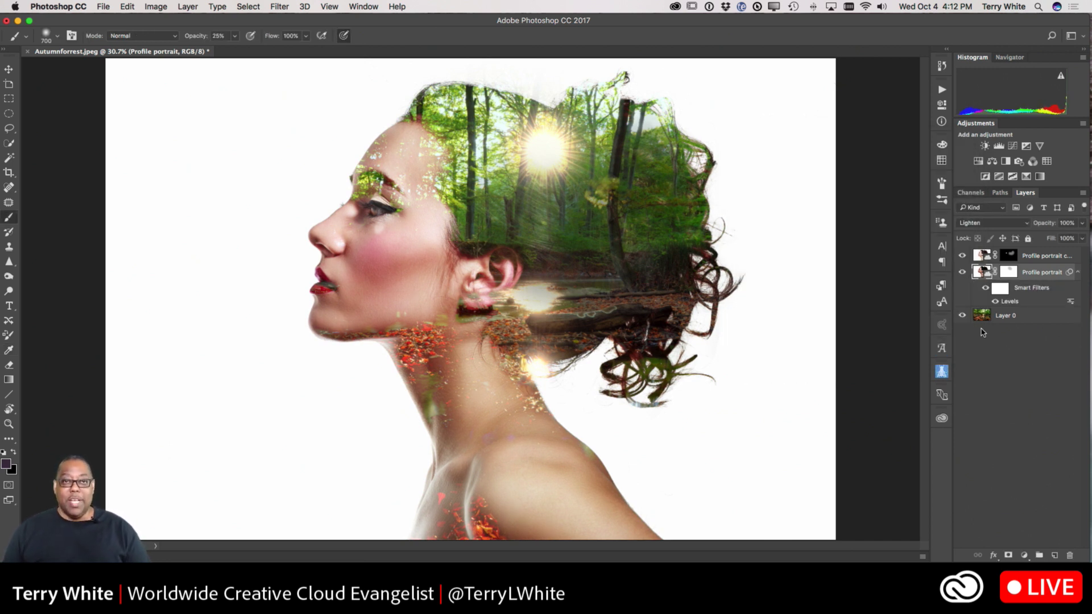
Add a Black & White adjustment layer above Layer 0 and set Greens to 72
{"action": "left_click", "coordinate": [1007, 321]}
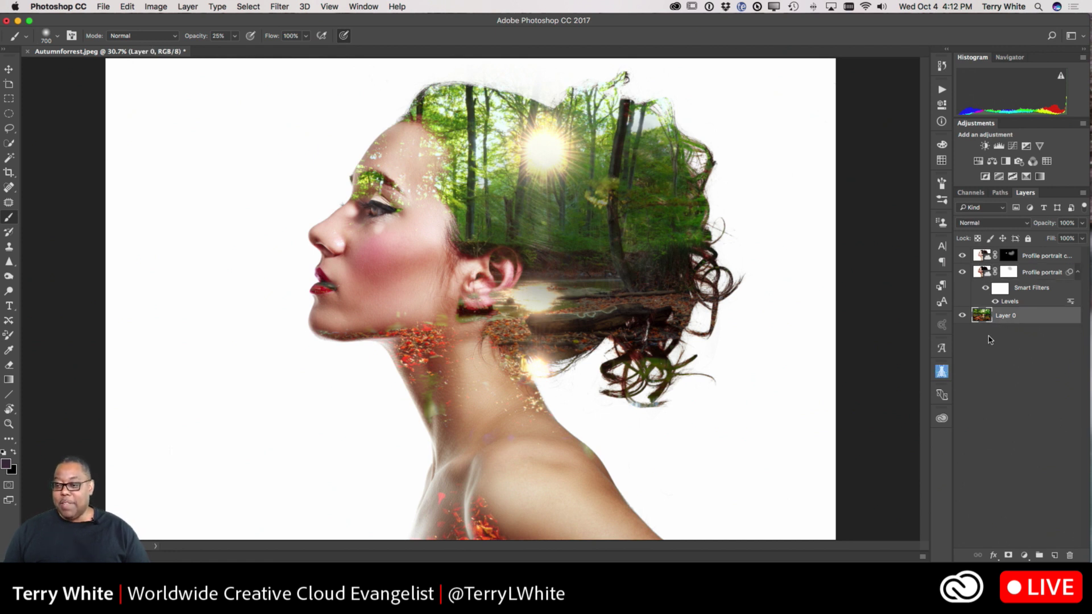
{"action": "left_click", "coordinate": [1005, 161]}
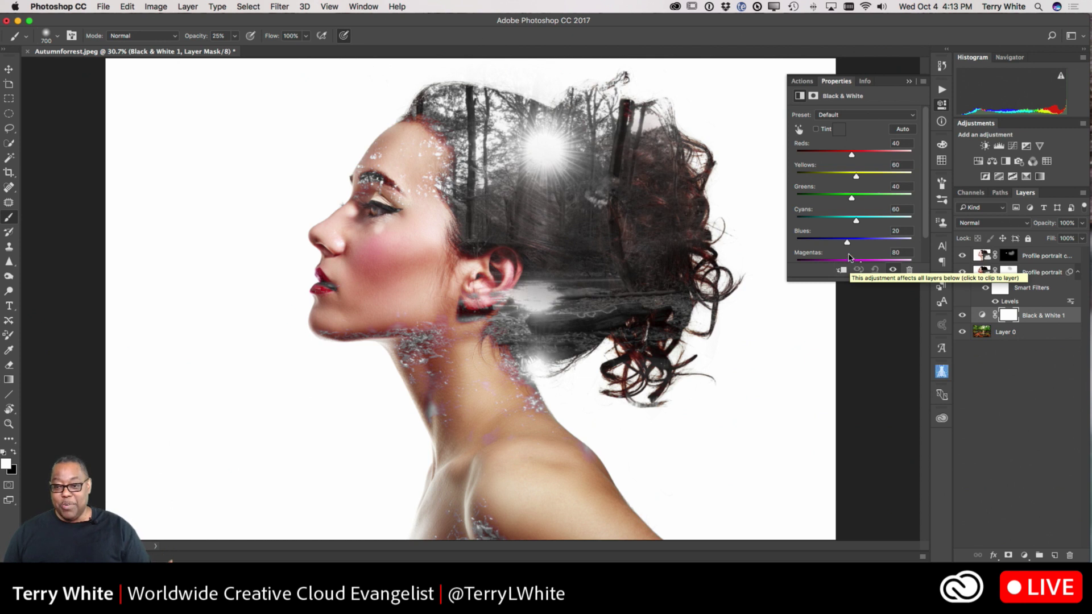
{"action": "mouse_move", "coordinate": [852, 200]}
{"action": "left_mouse_down"}
{"action": "mouse_move", "coordinate": [881, 198]}
{"action": "mouse_move", "coordinate": [828, 198]}
{"action": "mouse_move", "coordinate": [915, 198]}
{"action": "mouse_move", "coordinate": [861, 206]}
{"action": "left_mouse_up"}
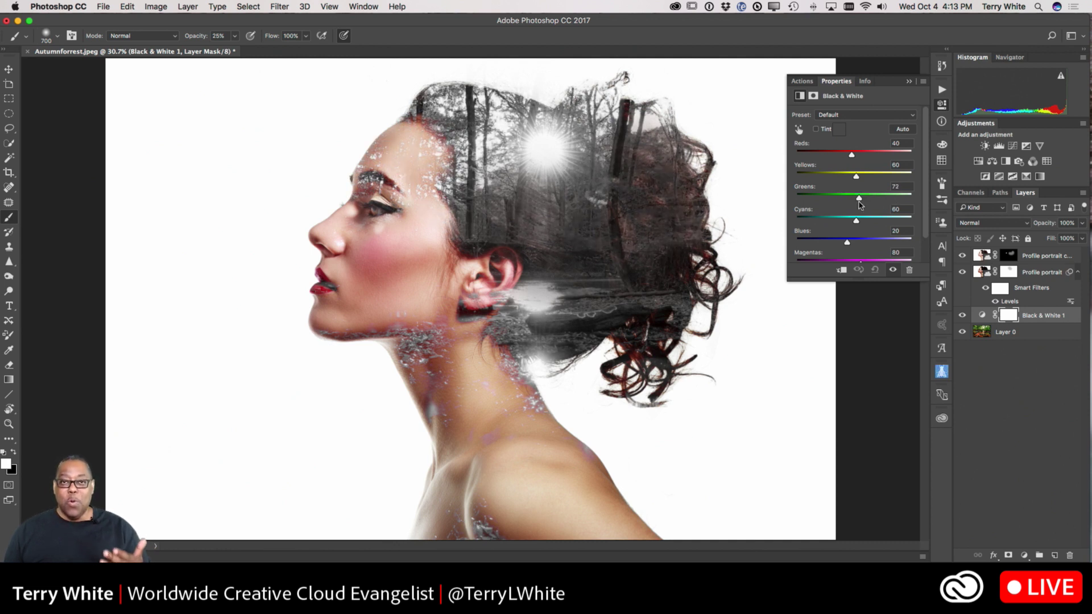
Drag on the hair, trees and neck with the targeted adjustment tool to set Reds 98, Yellows 61, Greens 126
{"action": "left_click", "coordinate": [798, 134]}
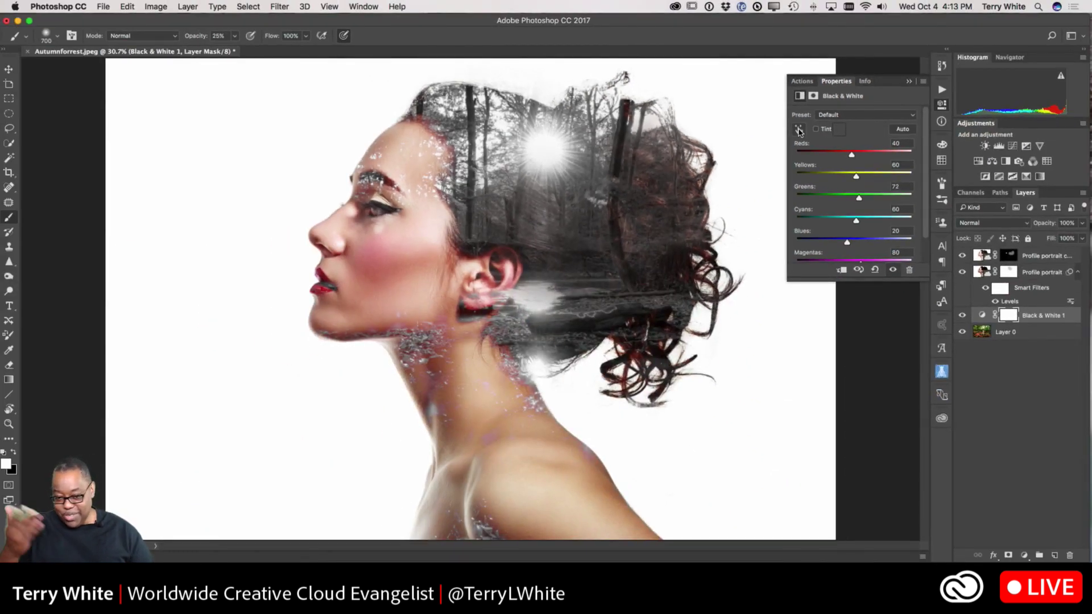
{"action": "left_click", "coordinate": [799, 131]}
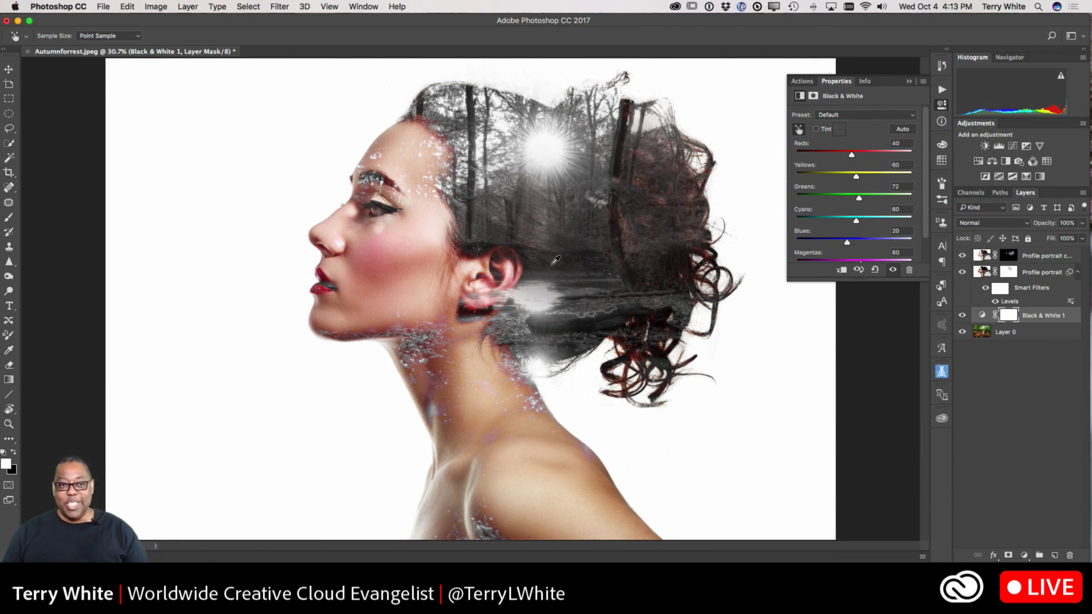
{"action": "mouse_move", "coordinate": [558, 258]}
{"action": "left_mouse_down"}
{"action": "mouse_move", "coordinate": [529, 266]}
{"action": "mouse_move", "coordinate": [562, 270]}
{"action": "left_mouse_up"}
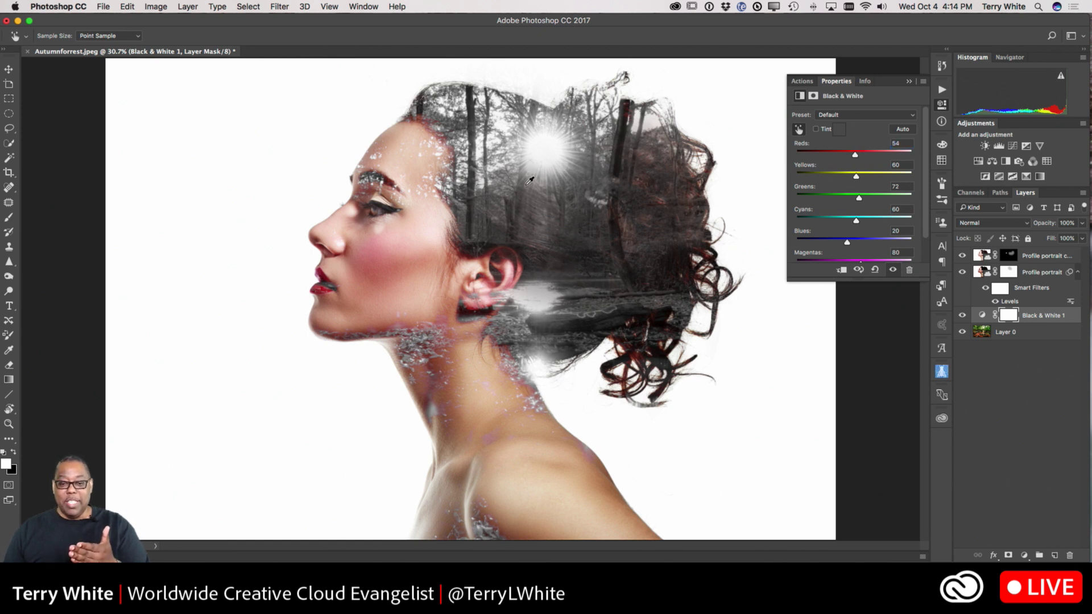
{"action": "mouse_move", "coordinate": [532, 187]}
{"action": "left_mouse_down"}
{"action": "mouse_move", "coordinate": [512, 196]}
{"action": "mouse_move", "coordinate": [565, 194]}
{"action": "mouse_move", "coordinate": [529, 198]}
{"action": "left_mouse_up"}
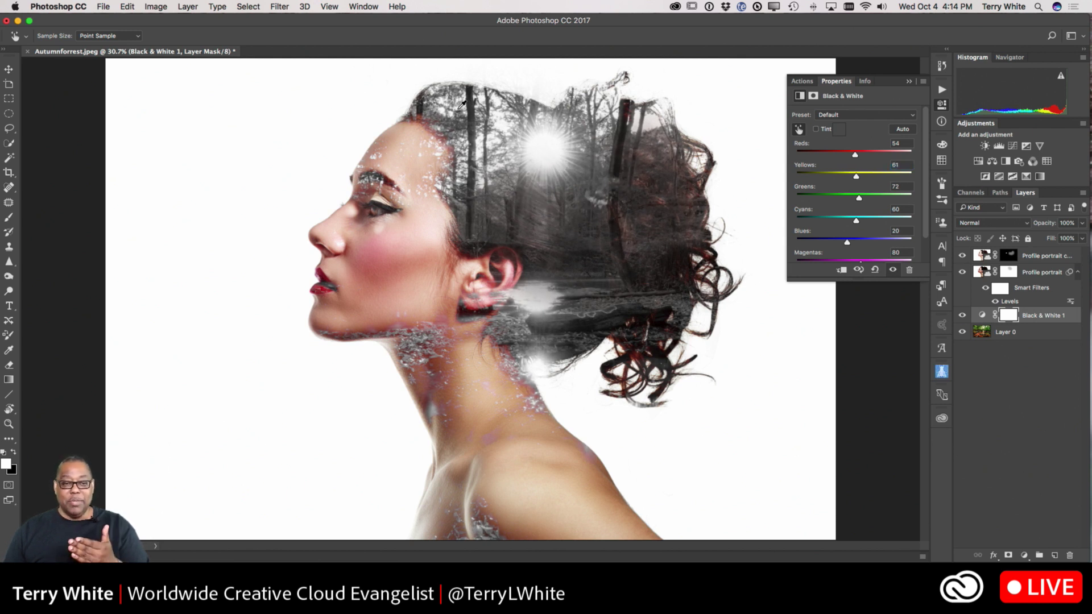
{"action": "left_click_drag", "start_coordinate": [472, 104], "coordinate": [493, 115]}
{"action": "mouse_move", "coordinate": [658, 272]}
{"action": "left_mouse_down"}
{"action": "mouse_move", "coordinate": [677, 273]}
{"action": "mouse_move", "coordinate": [658, 272]}
{"action": "left_mouse_up"}
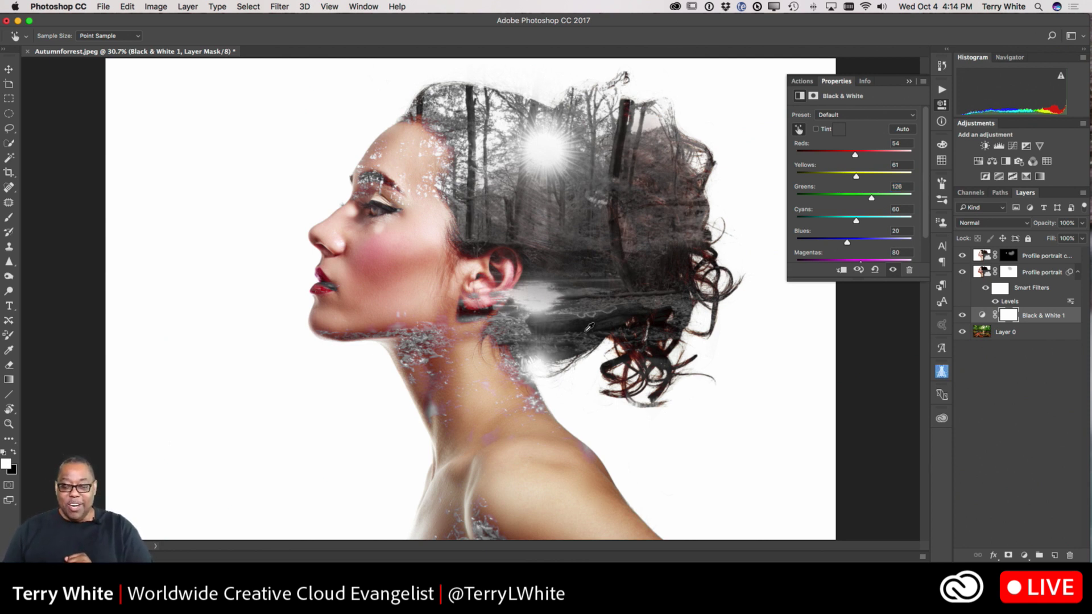
{"action": "mouse_move", "coordinate": [594, 320]}
{"action": "left_mouse_down"}
{"action": "mouse_move", "coordinate": [624, 324]}
{"action": "mouse_move", "coordinate": [610, 327]}
{"action": "left_mouse_up"}
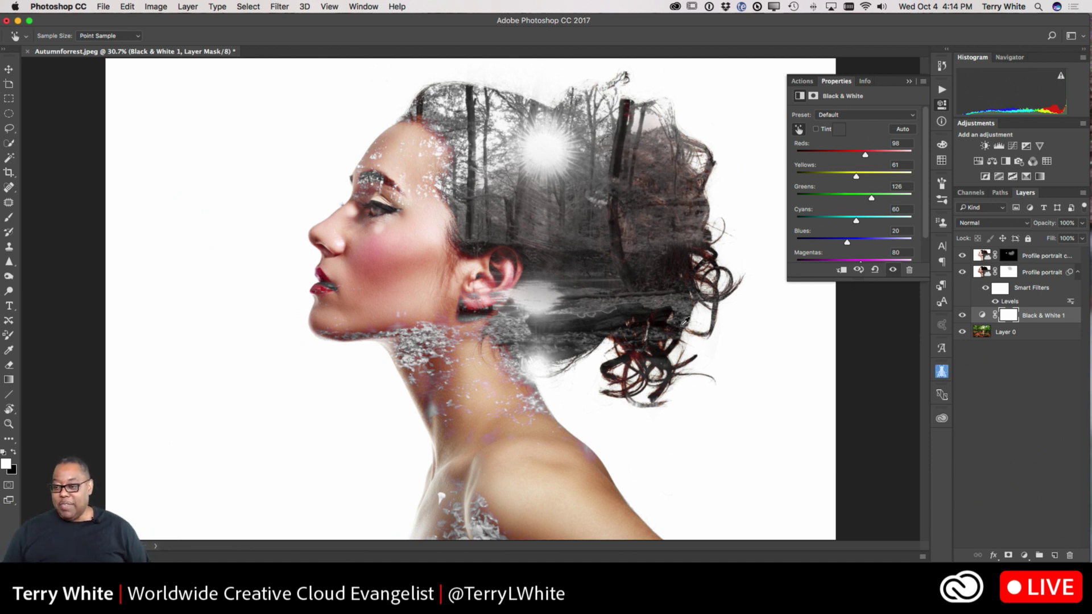
Select all four layers down to Layer 0 and stamp the visible composite into a new Layer 1
{"action": "left_click", "coordinate": [1029, 259]}
{"action": "key", "text": "b"}
{"action": "left_click", "coordinate": [1021, 334], "text": "shift"}
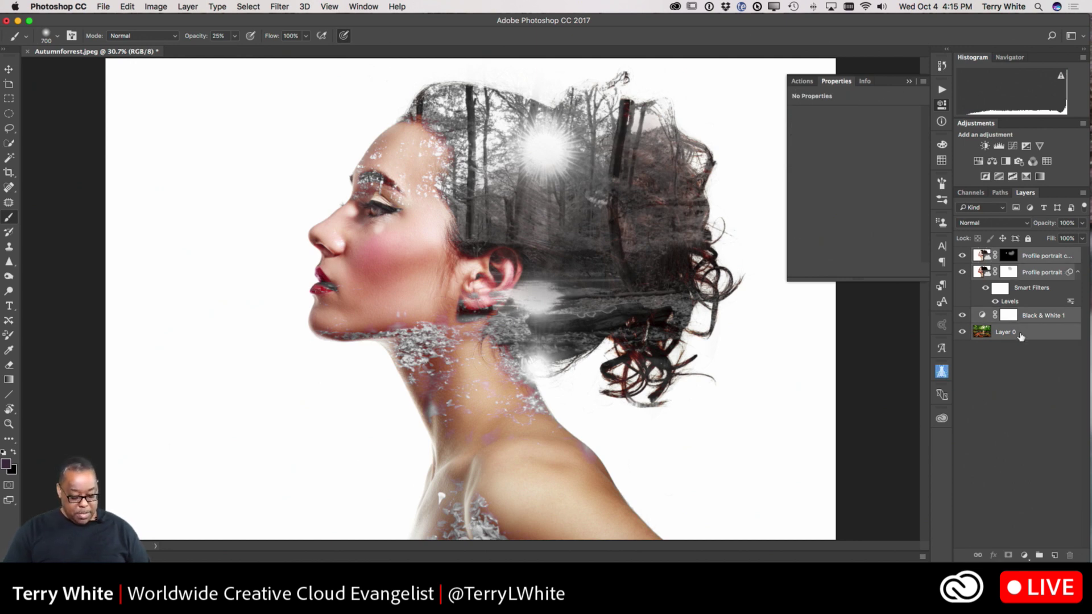
{"action": "key", "text": "super+alt+shift+k"}
{"action": "key", "text": "Escape"}
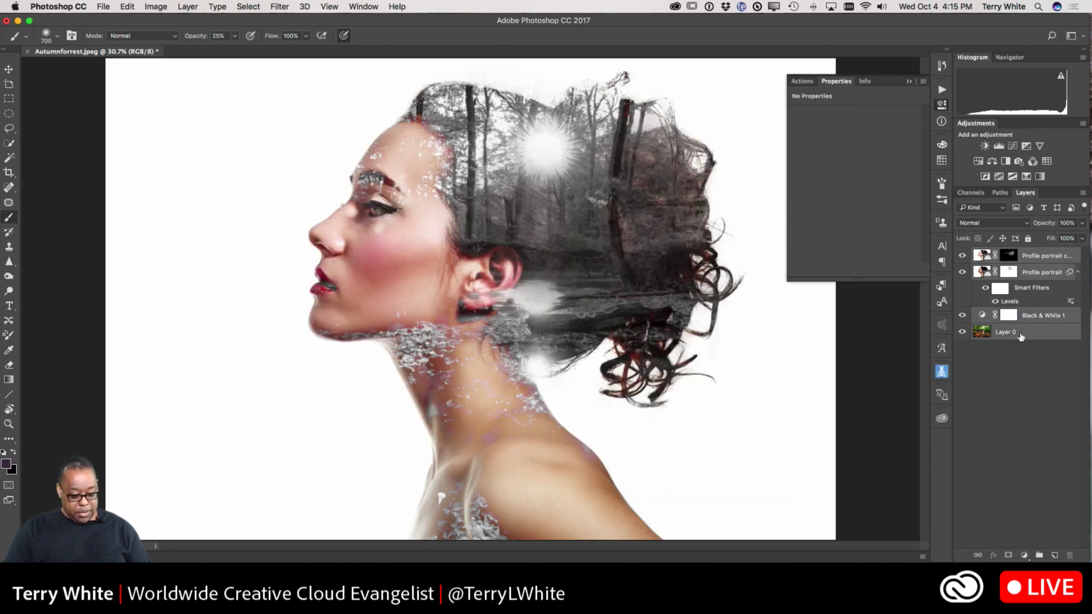
{"action": "key", "text": "super+alt+shift+e"}
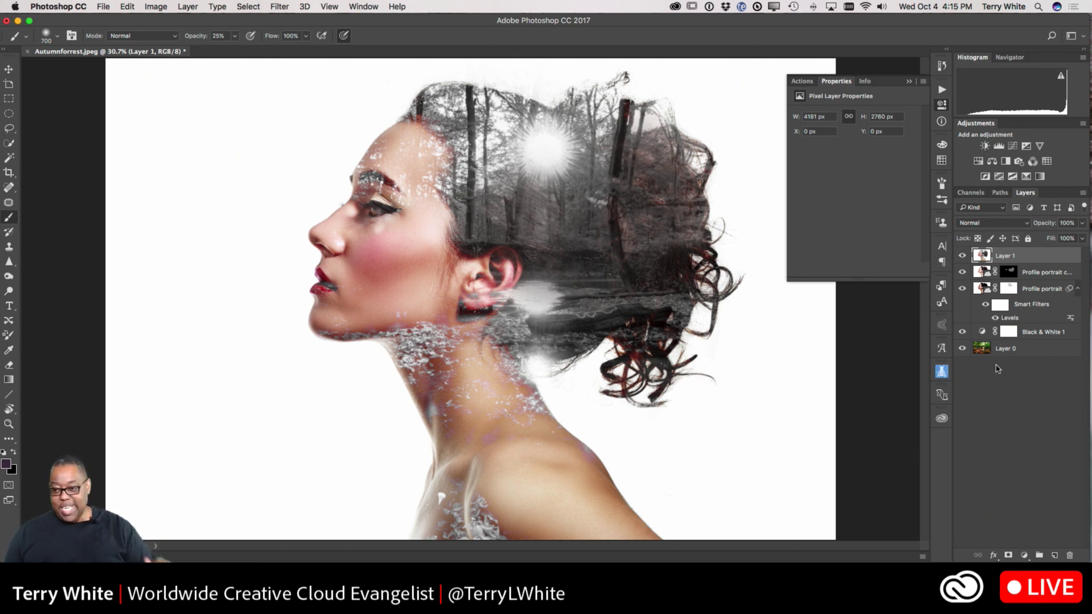
Hide the two portrait layers beneath Layer 1, keeping the merged layer visible
{"action": "left_click_drag", "start_coordinate": [962, 272], "coordinate": [965, 359]}
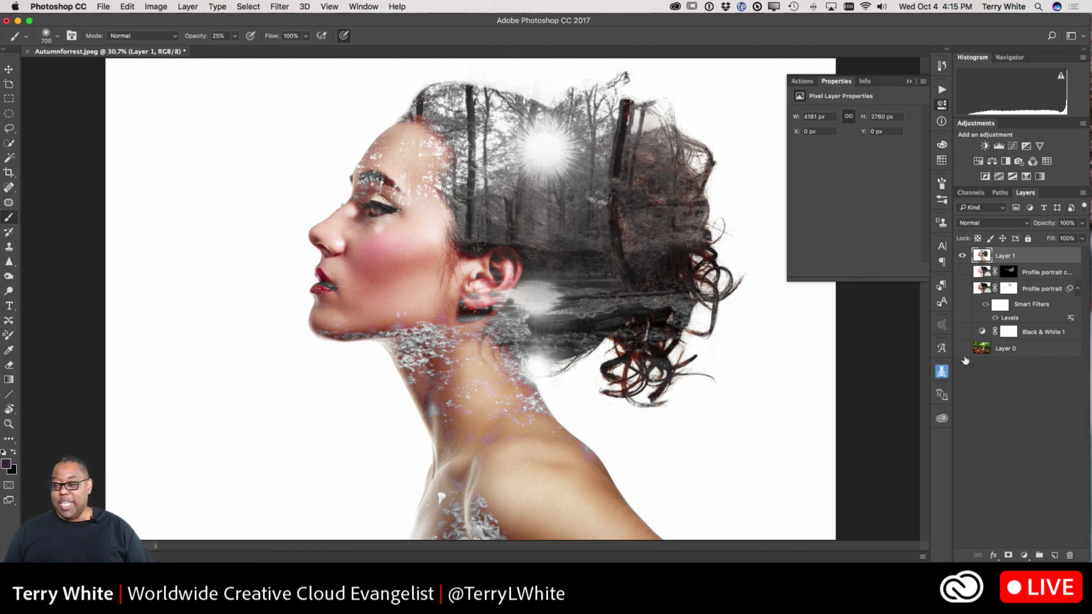
{"action": "left_click", "coordinate": [962, 256]}
{"action": "left_click", "coordinate": [962, 257]}
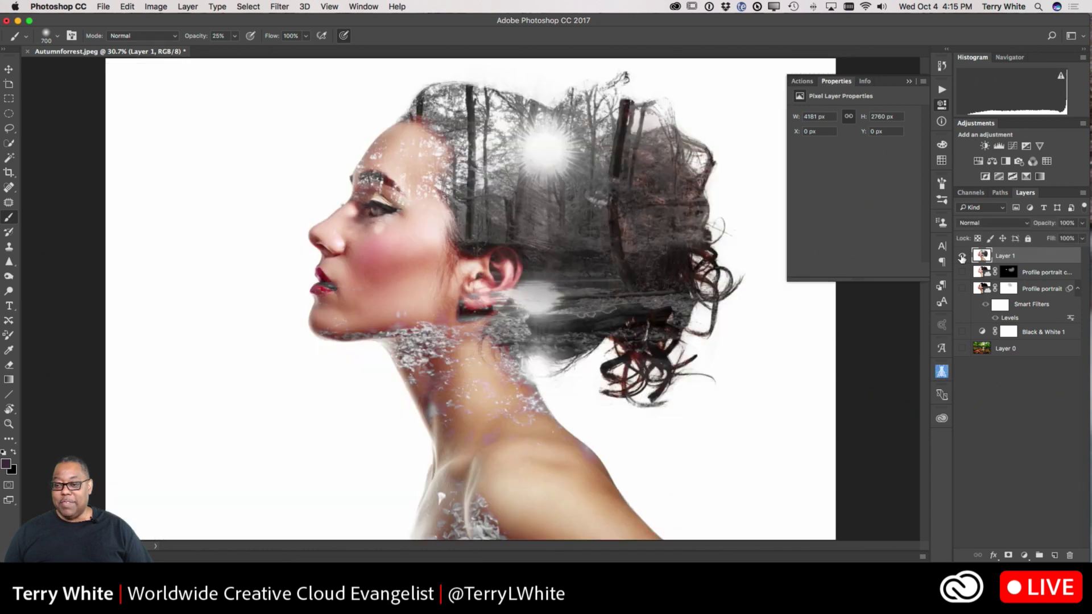